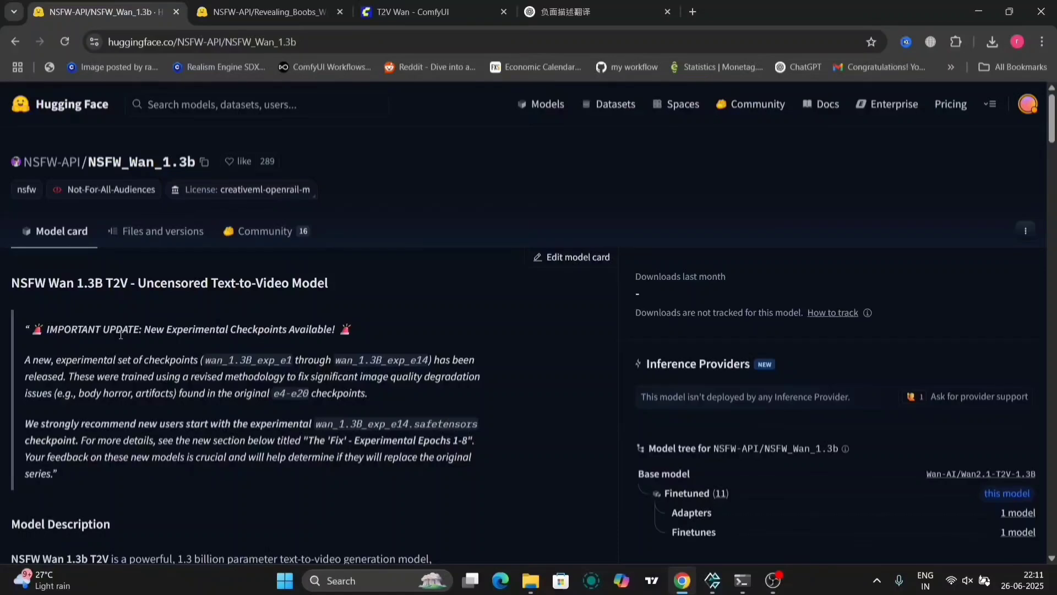
{"action": "scroll", "coordinate": [222, 422], "scroll_direction": "down", "scroll_amount": 5}
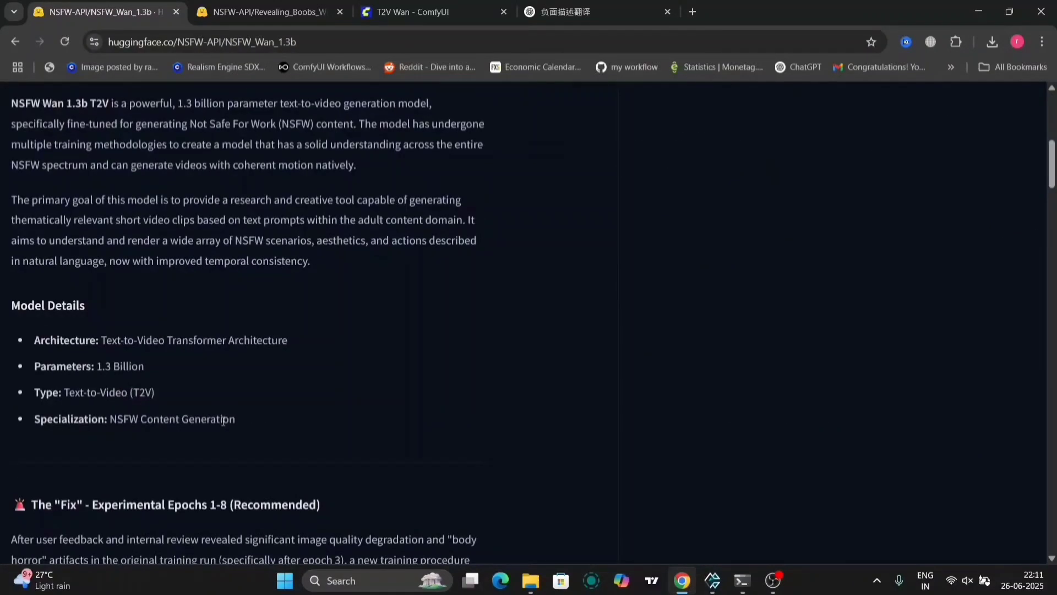
{"action": "scroll", "coordinate": [222, 422], "scroll_direction": "up", "scroll_amount": 1}
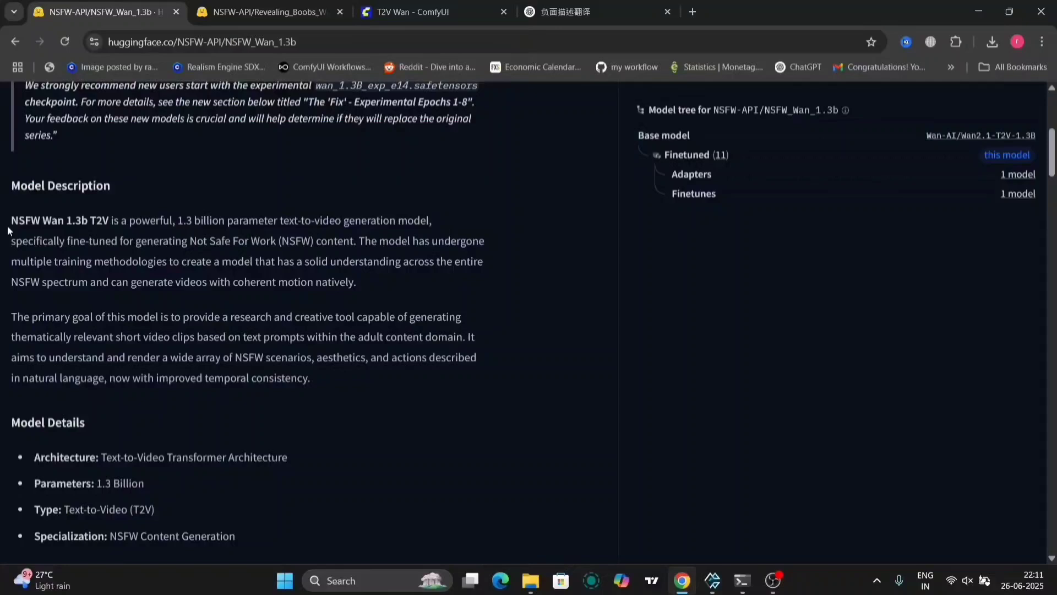
Read the NSFW_Wan_1.3b card, highlighting its description, Text-to-Video type and LoRA fine-tuning paragraph
{"action": "mouse_move", "coordinate": [8, 223]}
{"action": "left_mouse_down"}
{"action": "mouse_move", "coordinate": [483, 248]}
{"action": "mouse_move", "coordinate": [455, 279]}
{"action": "left_mouse_up"}
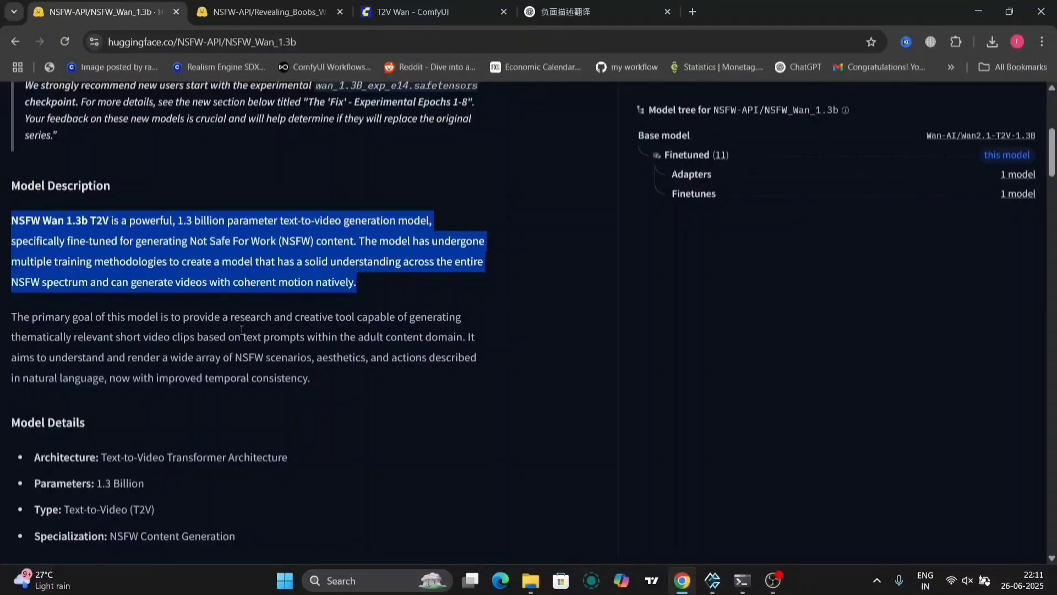
{"action": "scroll", "coordinate": [318, 450], "scroll_direction": "down", "scroll_amount": 3}
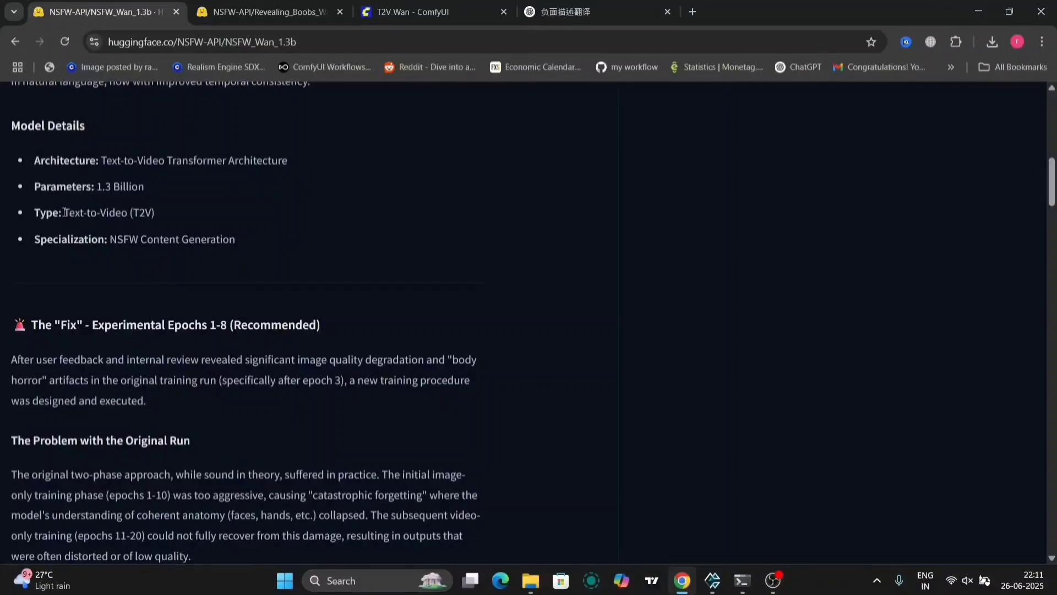
{"action": "left_click_drag", "start_coordinate": [63, 212], "coordinate": [177, 216]}
{"action": "left_click", "coordinate": [180, 214]}
{"action": "scroll", "coordinate": [261, 409], "scroll_direction": "down", "scroll_amount": 3}
{"action": "scroll", "coordinate": [261, 408], "scroll_direction": "down", "scroll_amount": 3}
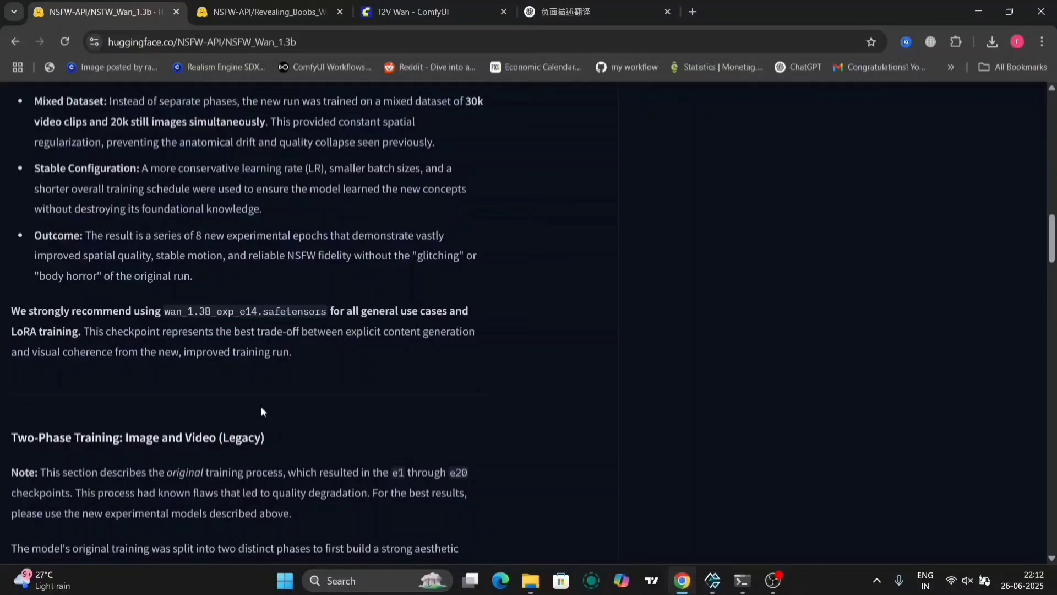
{"action": "scroll", "coordinate": [261, 405], "scroll_direction": "down", "scroll_amount": 1}
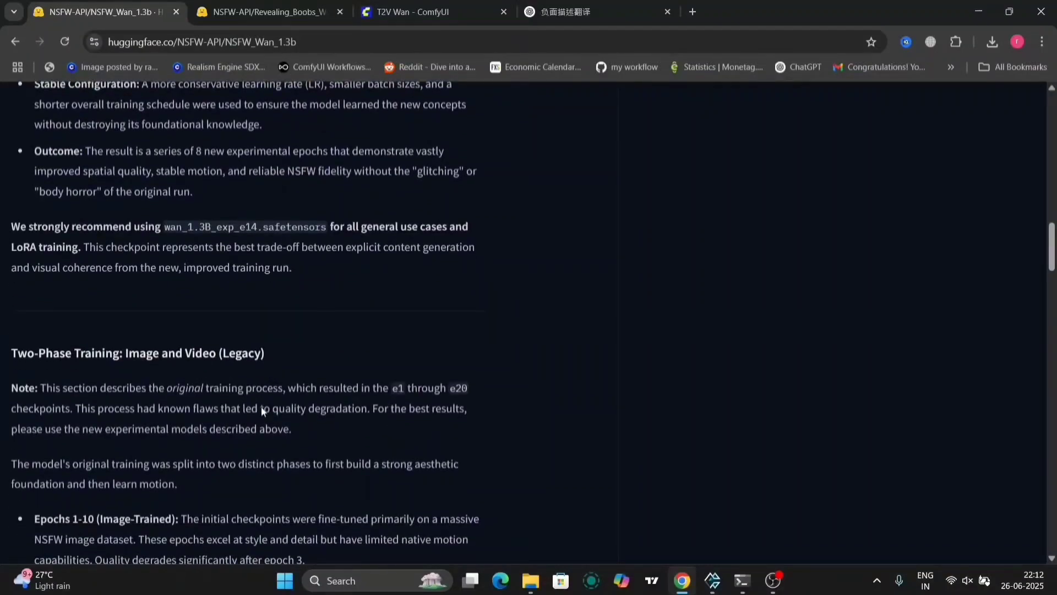
{"action": "scroll", "coordinate": [262, 405], "scroll_direction": "down", "scroll_amount": 5}
{"action": "scroll", "coordinate": [262, 406], "scroll_direction": "up", "scroll_amount": 1}
{"action": "scroll", "coordinate": [261, 405], "scroll_direction": "up", "scroll_amount": 1}
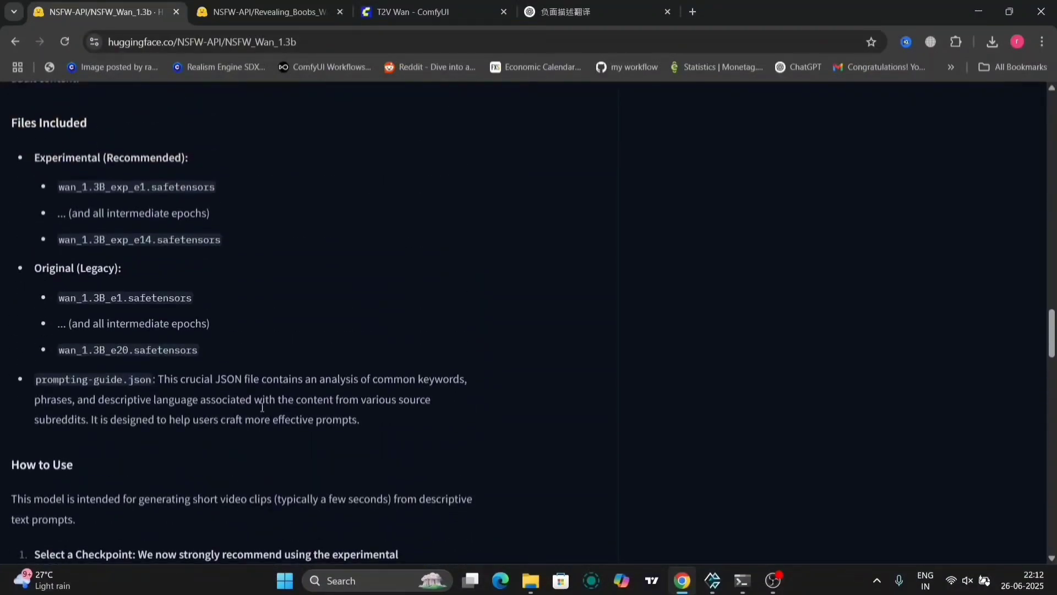
{"action": "scroll", "coordinate": [261, 406], "scroll_direction": "down", "scroll_amount": 1}
{"action": "scroll", "coordinate": [261, 406], "scroll_direction": "down", "scroll_amount": 4}
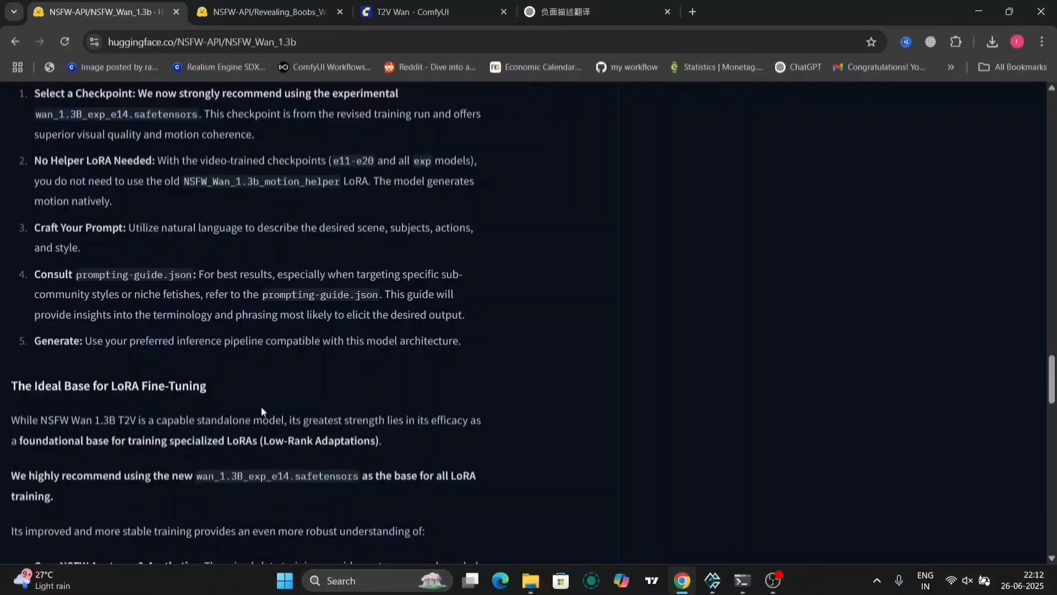
{"action": "scroll", "coordinate": [261, 406], "scroll_direction": "up", "scroll_amount": 2}
{"action": "scroll", "coordinate": [262, 406], "scroll_direction": "down", "scroll_amount": 5}
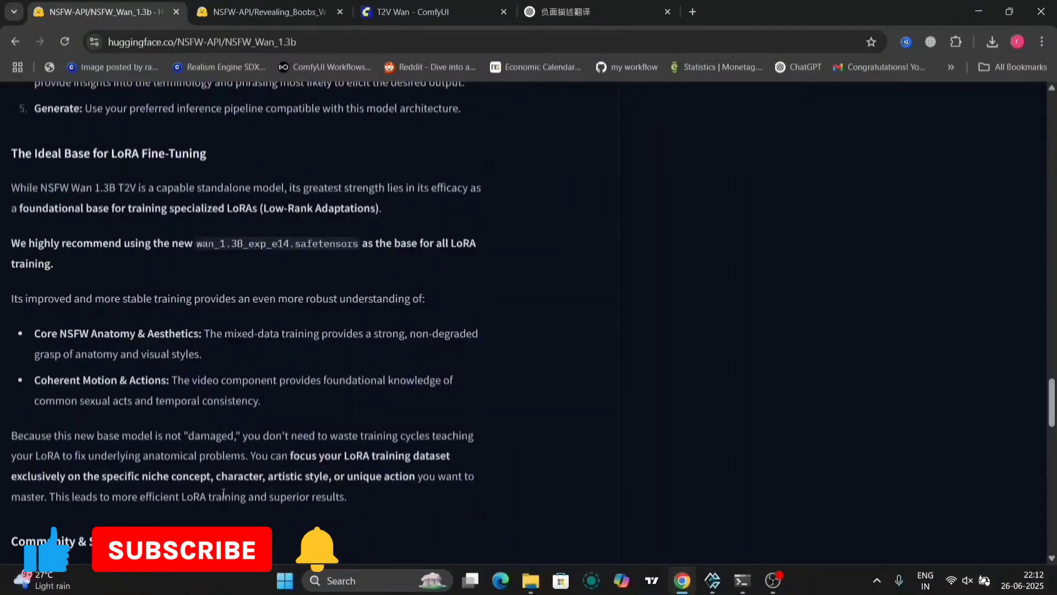
{"action": "left_click_drag", "start_coordinate": [12, 188], "coordinate": [498, 199]}
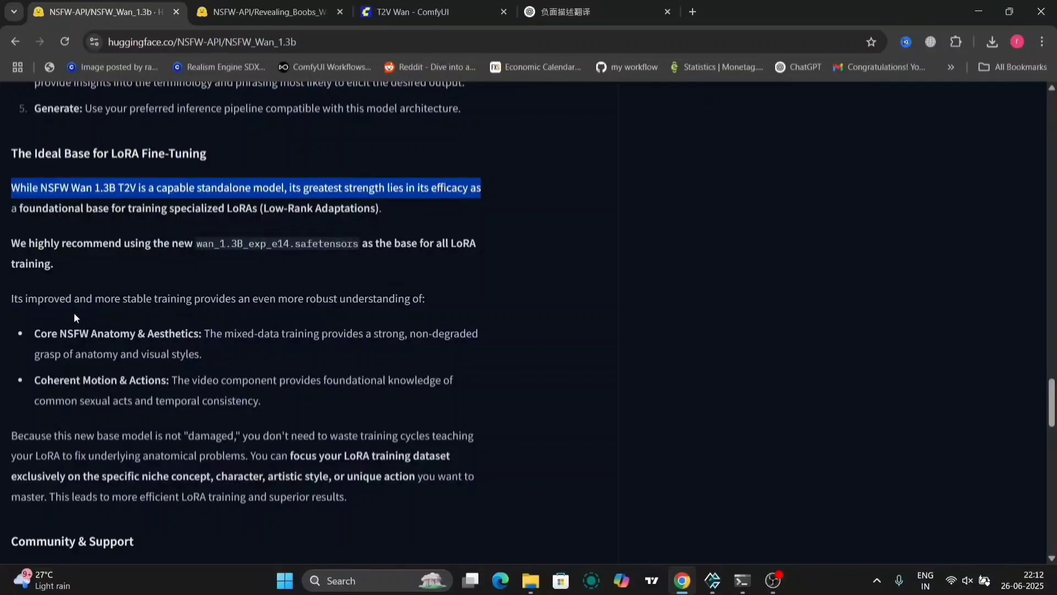
{"action": "scroll", "coordinate": [95, 372], "scroll_direction": "down", "scroll_amount": 2}
{"action": "scroll", "coordinate": [95, 372], "scroll_direction": "down", "scroll_amount": 2}
{"action": "scroll", "coordinate": [94, 372], "scroll_direction": "down", "scroll_amount": 5}
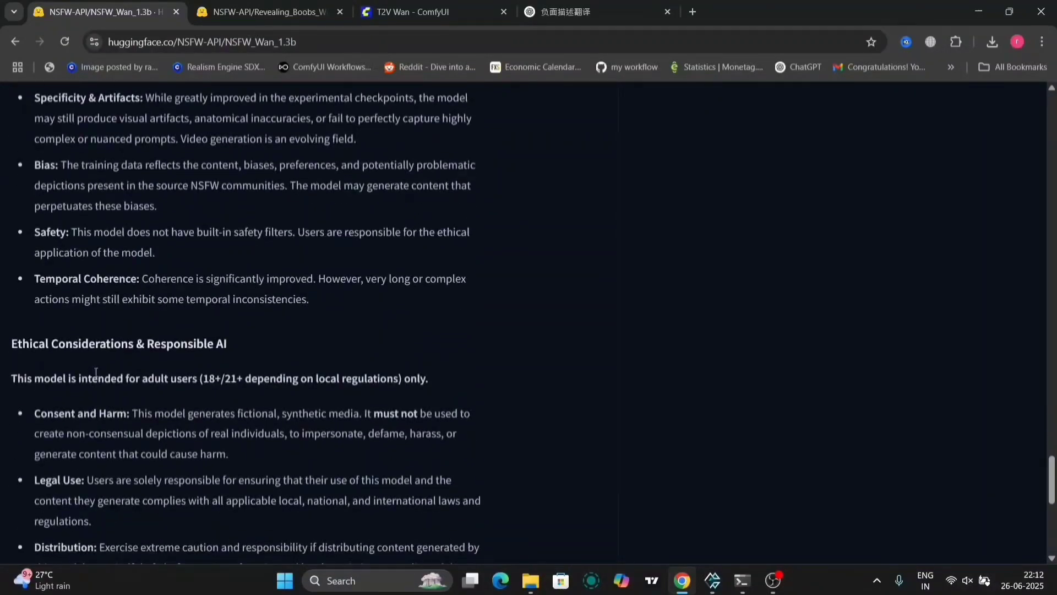
{"action": "scroll", "coordinate": [95, 372], "scroll_direction": "down", "scroll_amount": 5}
{"action": "scroll", "coordinate": [95, 372], "scroll_direction": "up", "scroll_amount": 5}
{"action": "scroll", "coordinate": [95, 372], "scroll_direction": "up", "scroll_amount": 5}
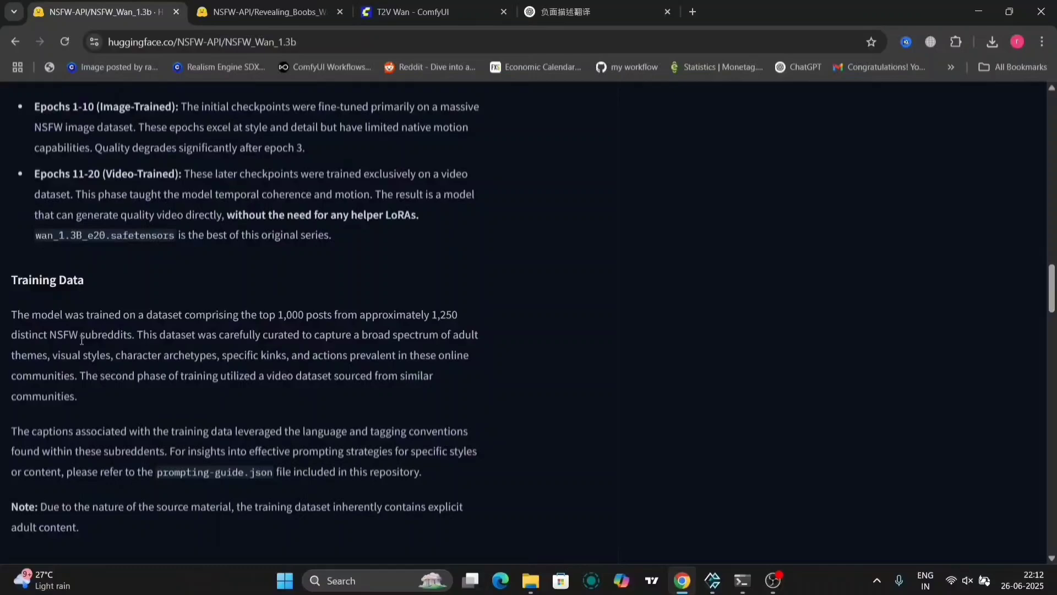
{"action": "scroll", "coordinate": [95, 372], "scroll_direction": "up", "scroll_amount": 5}
{"action": "scroll", "coordinate": [81, 339], "scroll_direction": "up", "scroll_amount": 5}
{"action": "scroll", "coordinate": [81, 340], "scroll_direction": "up", "scroll_amount": 1}
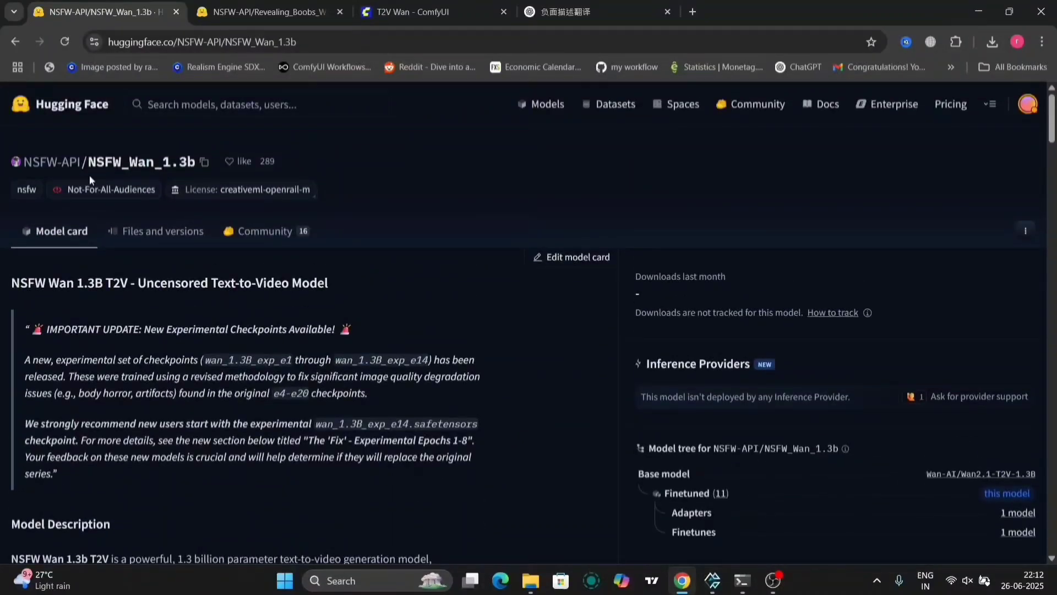
Go from the Revealing_Boobs_Wan_1.3B page to the author's profile and check Sex_Helper_For_NSFW_Wan_1.3B
{"action": "left_click", "coordinate": [272, 7]}
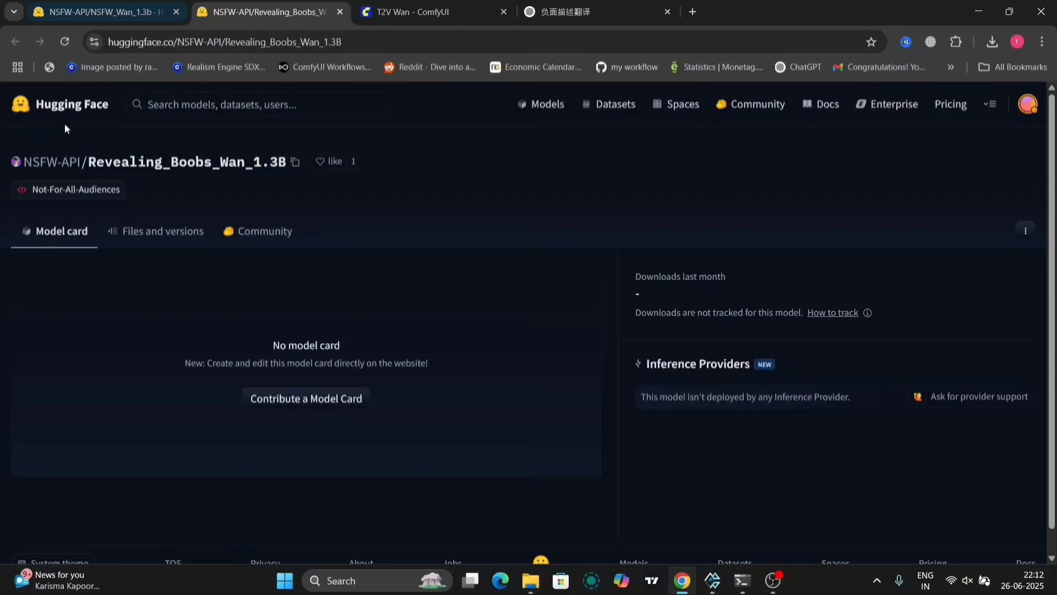
{"action": "left_click", "coordinate": [49, 161]}
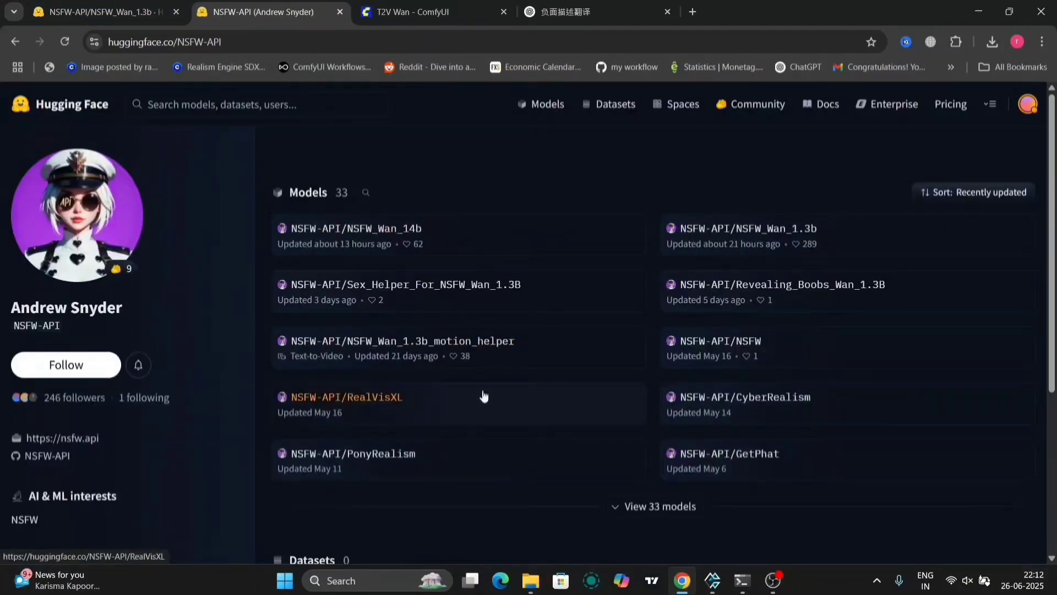
{"action": "left_click", "coordinate": [470, 289]}
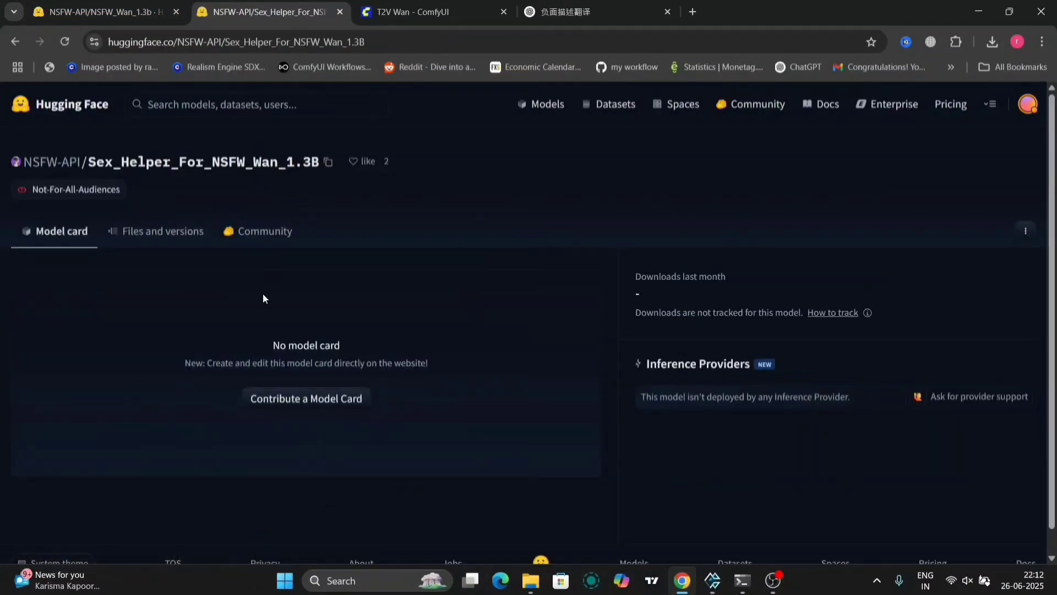
{"action": "left_click", "coordinate": [16, 44]}
Skim the NSFW_Wan_14b card's title and description, then return to the author's profile
{"action": "left_click", "coordinate": [346, 237]}
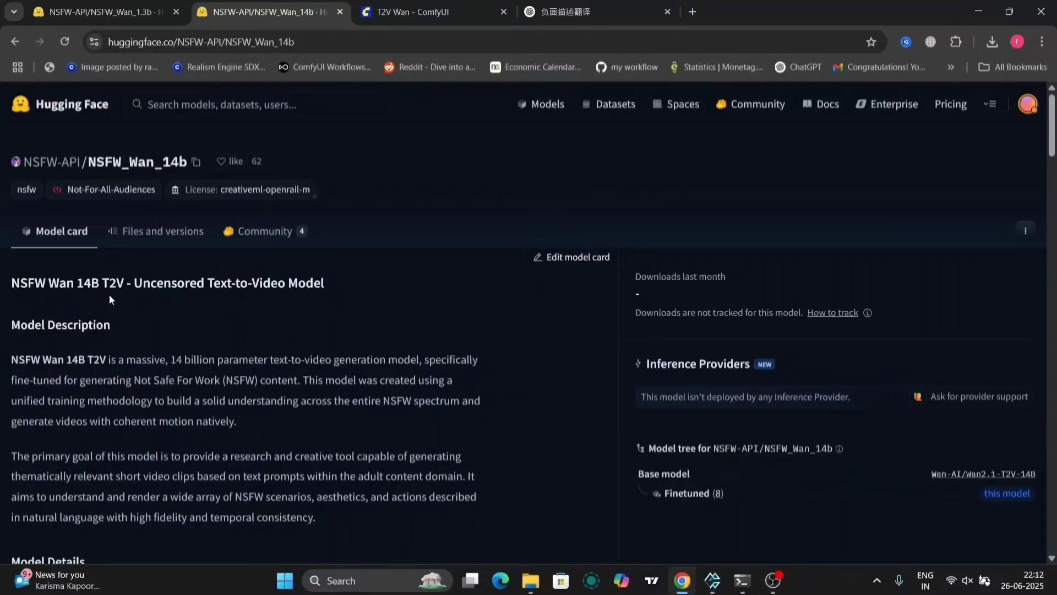
{"action": "mouse_move", "coordinate": [168, 282]}
{"action": "left_click_drag", "start_coordinate": [111, 276], "coordinate": [325, 283]}
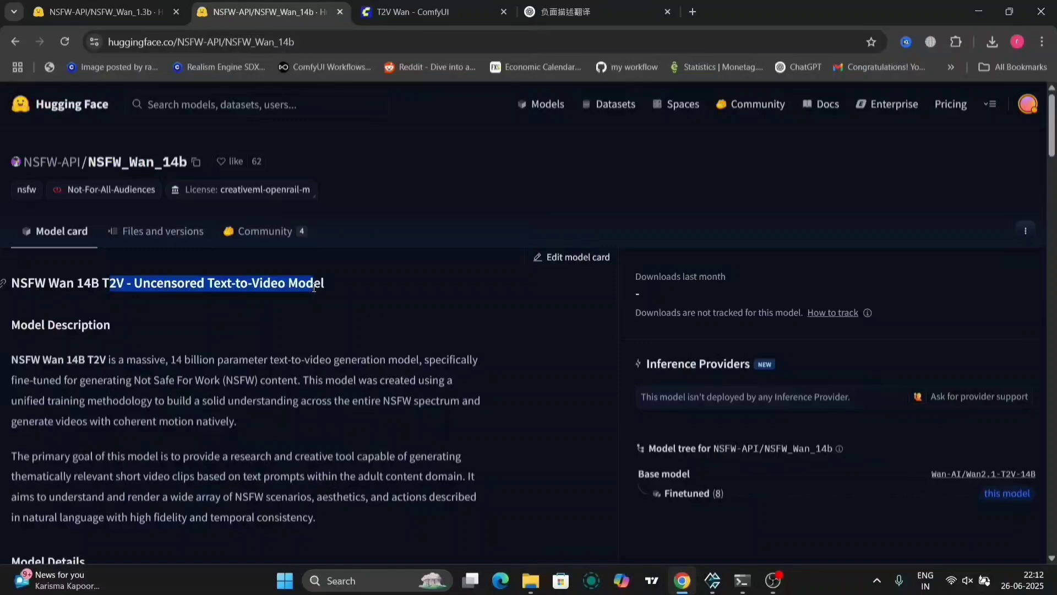
{"action": "mouse_move", "coordinate": [88, 359]}
{"action": "left_mouse_down"}
{"action": "mouse_move", "coordinate": [260, 364]}
{"action": "mouse_move", "coordinate": [339, 455]}
{"action": "left_mouse_up"}
{"action": "left_click", "coordinate": [338, 455]}
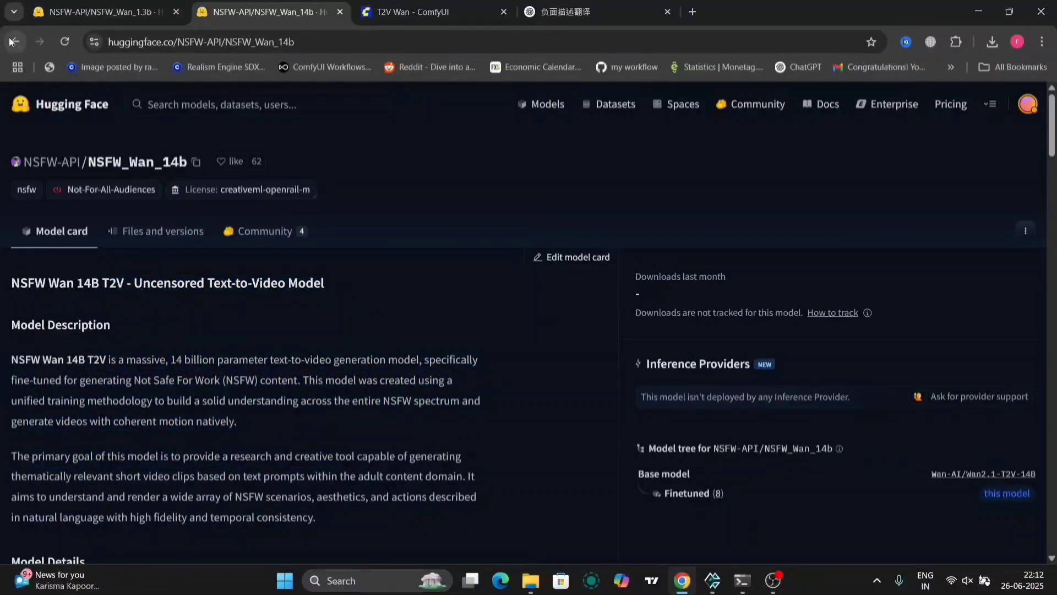
{"action": "left_click", "coordinate": [16, 41]}
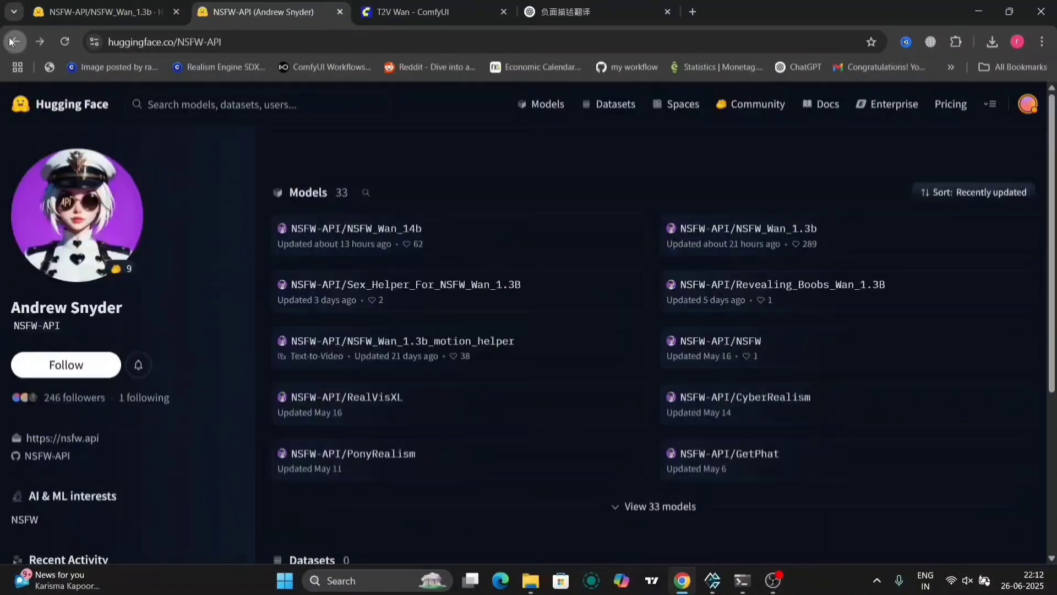
Review the NSFW_Wan_1.3b_motion_helper LoRA card, then switch back to the ComfyUI workflow
{"action": "left_click", "coordinate": [309, 350]}
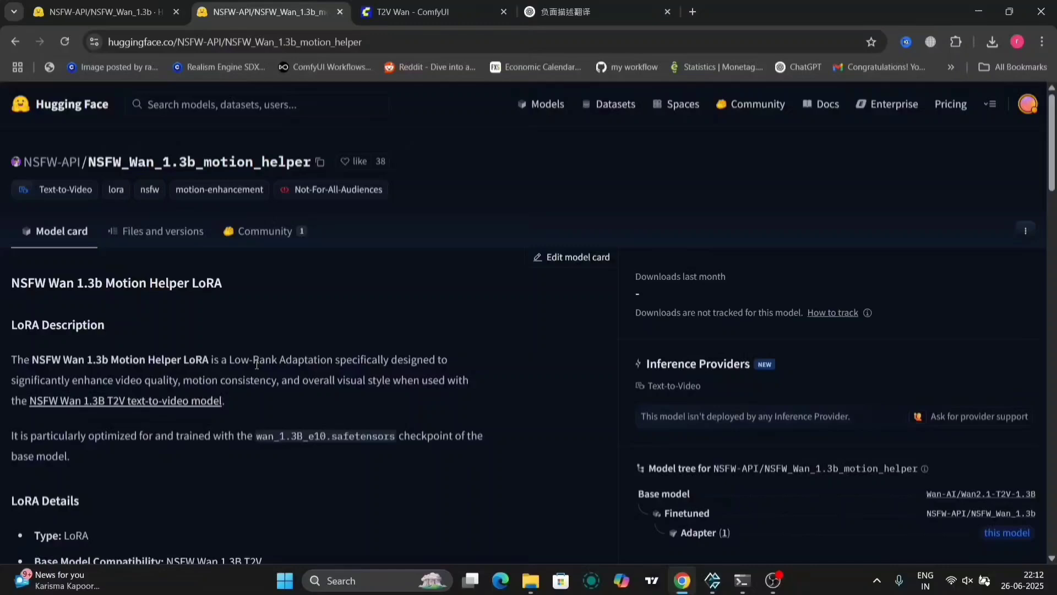
{"action": "scroll", "coordinate": [256, 364], "scroll_direction": "down", "scroll_amount": 1}
{"action": "scroll", "coordinate": [257, 363], "scroll_direction": "down", "scroll_amount": 1}
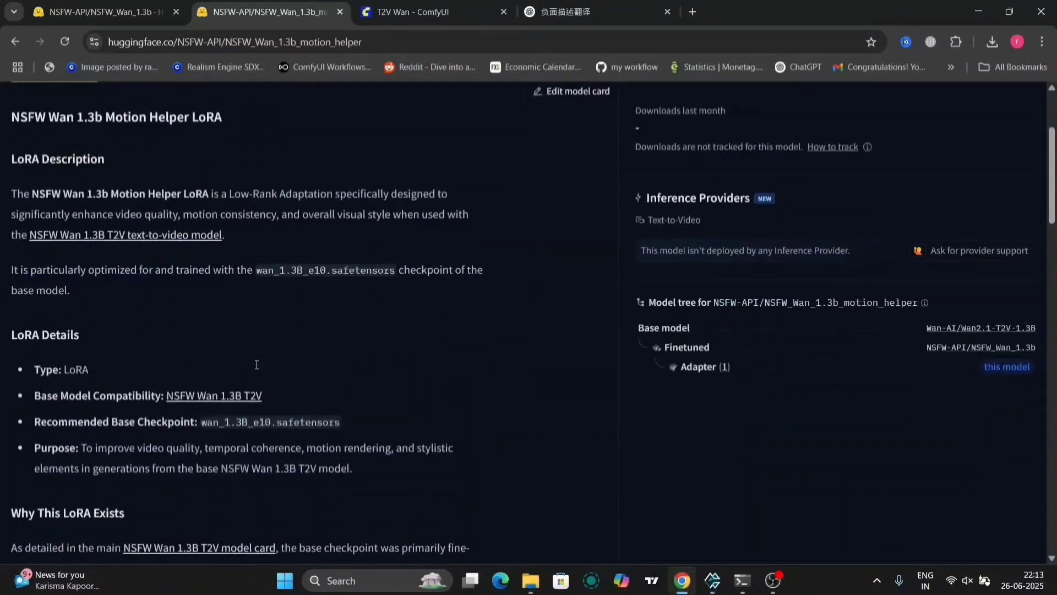
{"action": "scroll", "coordinate": [256, 365], "scroll_direction": "down", "scroll_amount": 2}
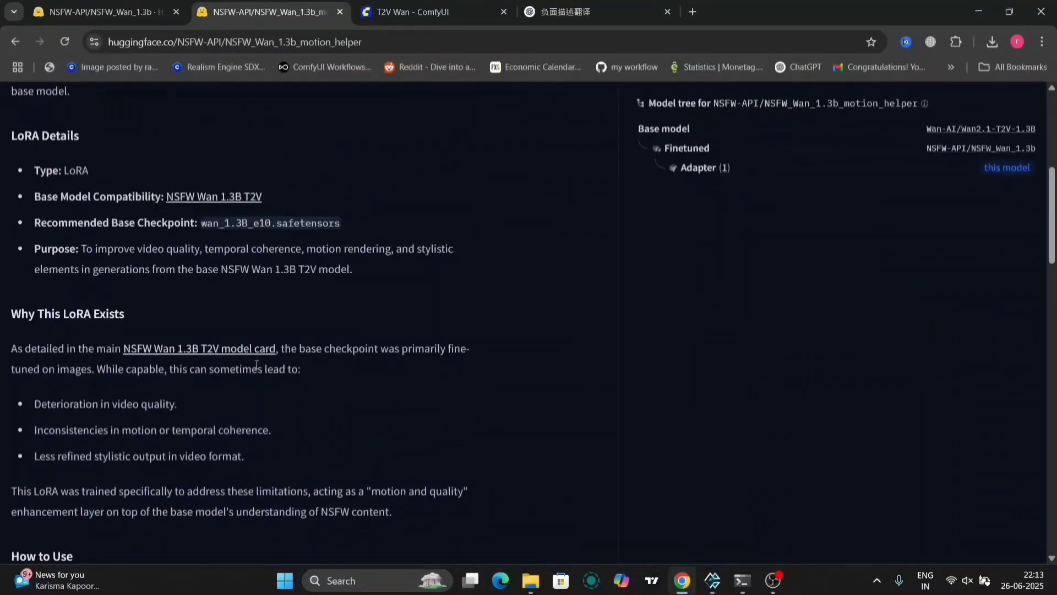
{"action": "scroll", "coordinate": [256, 364], "scroll_direction": "down", "scroll_amount": 3}
{"action": "scroll", "coordinate": [256, 364], "scroll_direction": "down", "scroll_amount": 1}
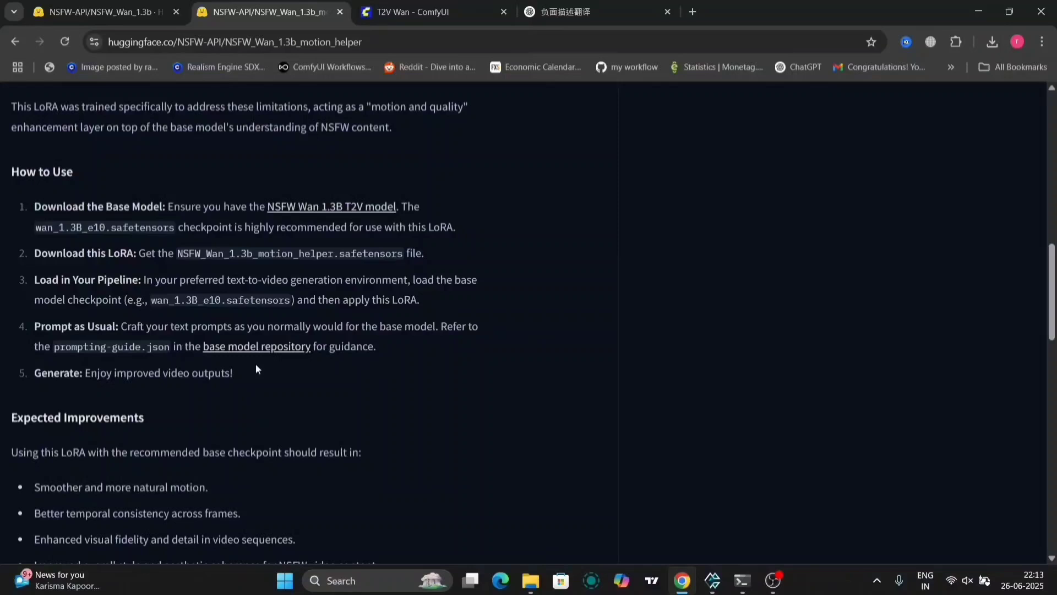
{"action": "key", "text": "ctrl+Tab"}
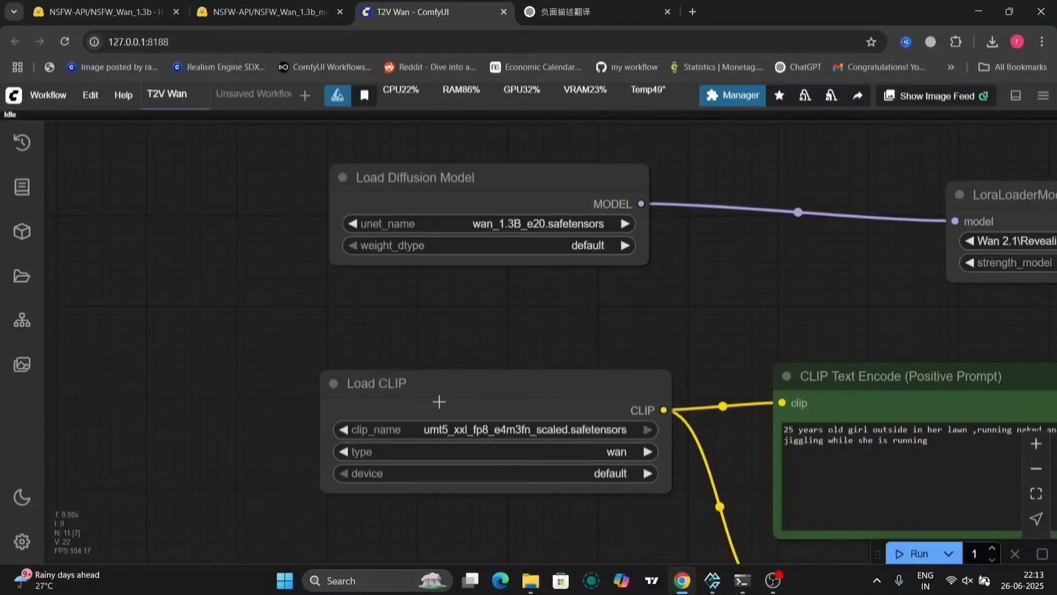
{"action": "mouse_move", "coordinate": [603, 317]}
{"action": "left_mouse_down"}
{"action": "mouse_move", "coordinate": [455, 387]}
{"action": "mouse_move", "coordinate": [467, 215]}
{"action": "mouse_move", "coordinate": [376, 322]}
{"action": "left_mouse_up"}
{"action": "scroll", "coordinate": [455, 391], "scroll_direction": "down", "scroll_amount": 8}
{"action": "scroll", "coordinate": [495, 225], "scroll_direction": "up", "scroll_amount": 5}
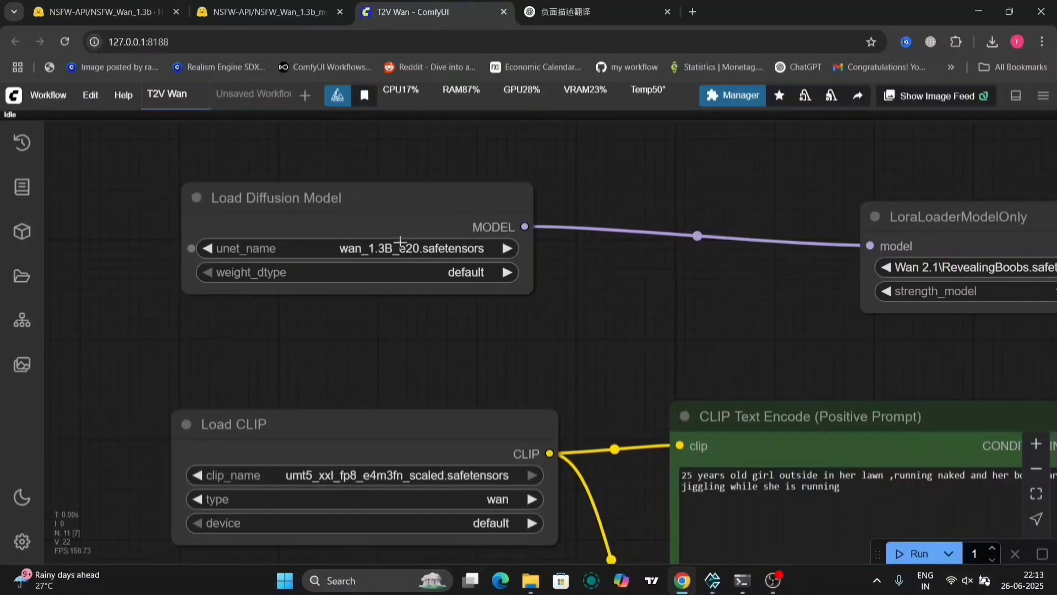
{"action": "mouse_move", "coordinate": [530, 581]}
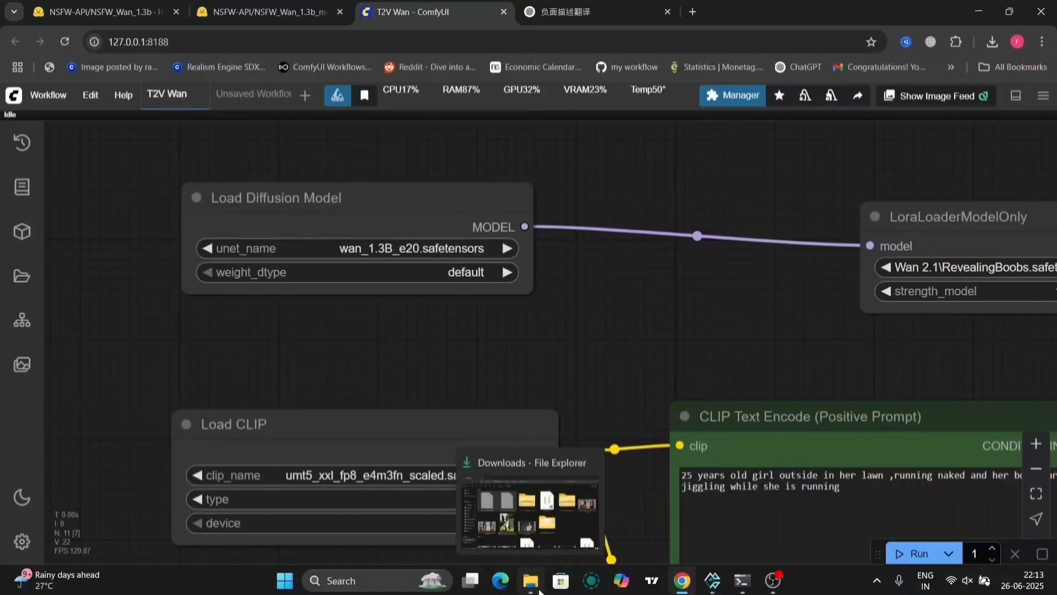
Browse from Desktop into ComfyUI_windows_portable\ComfyUI\models\diffusion_models to check the Wan model files
{"action": "left_click", "coordinate": [539, 588]}
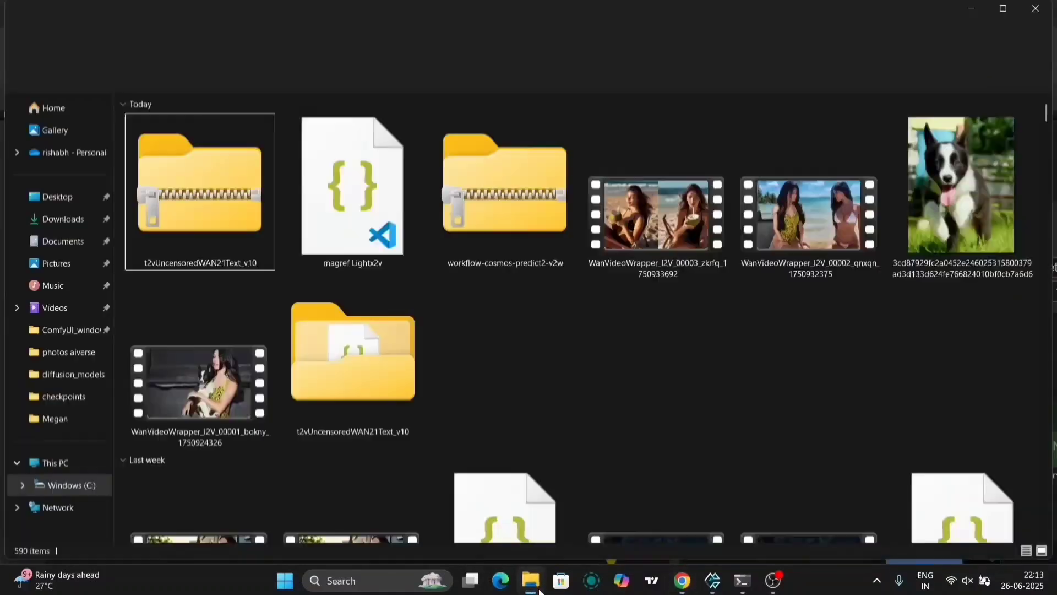
{"action": "left_click", "coordinate": [63, 228]}
{"action": "left_click", "coordinate": [64, 196]}
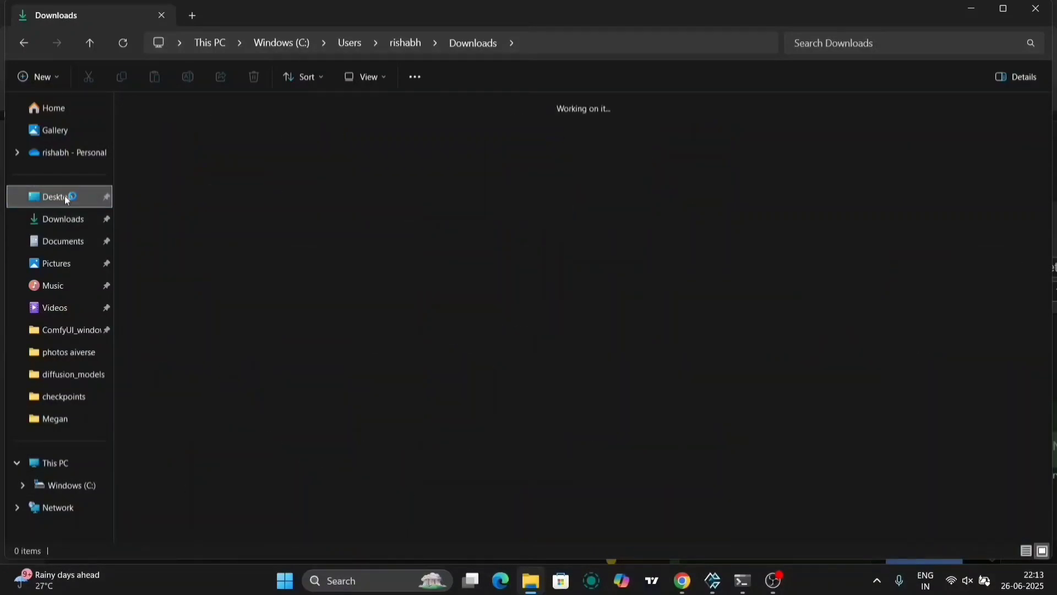
{"action": "left_click", "coordinate": [75, 329]}
{"action": "double_click", "coordinate": [228, 127]}
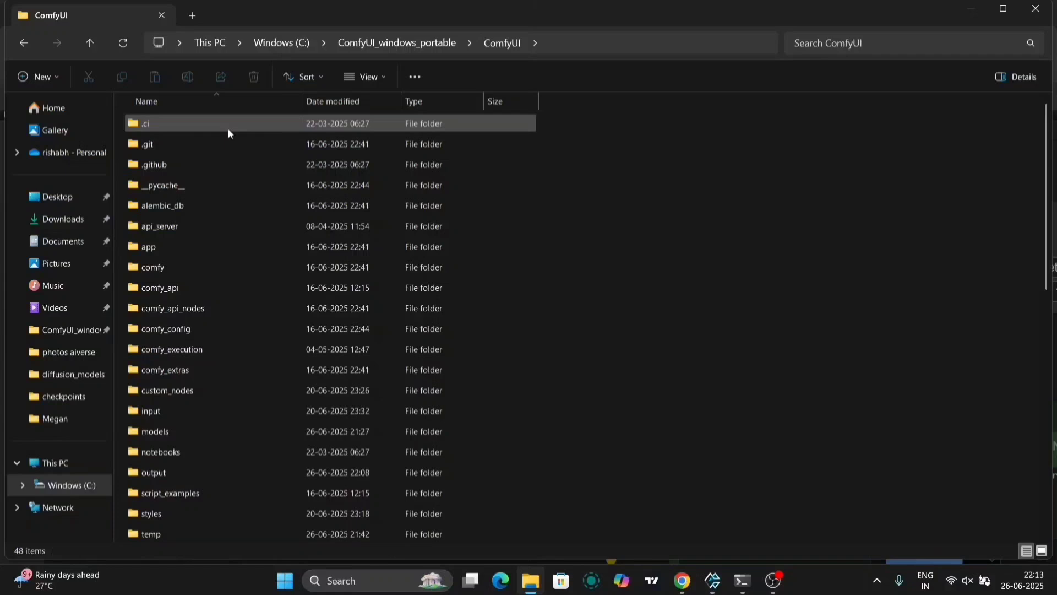
{"action": "scroll", "coordinate": [234, 414], "scroll_direction": "down", "scroll_amount": 1}
{"action": "scroll", "coordinate": [234, 414], "scroll_direction": "down", "scroll_amount": 2}
{"action": "scroll", "coordinate": [234, 413], "scroll_direction": "down", "scroll_amount": 2}
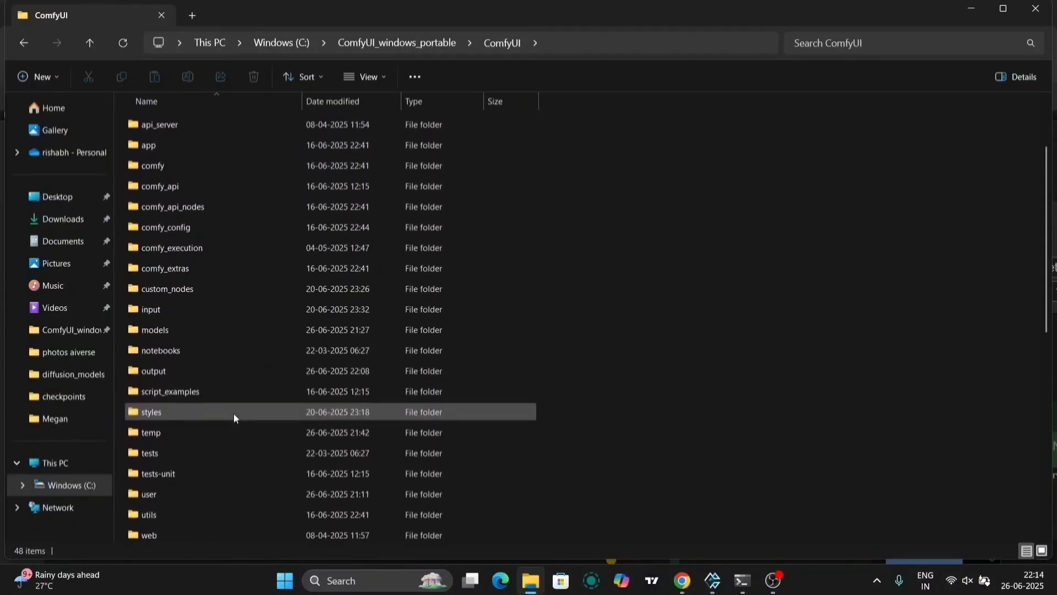
{"action": "double_click", "coordinate": [172, 326]}
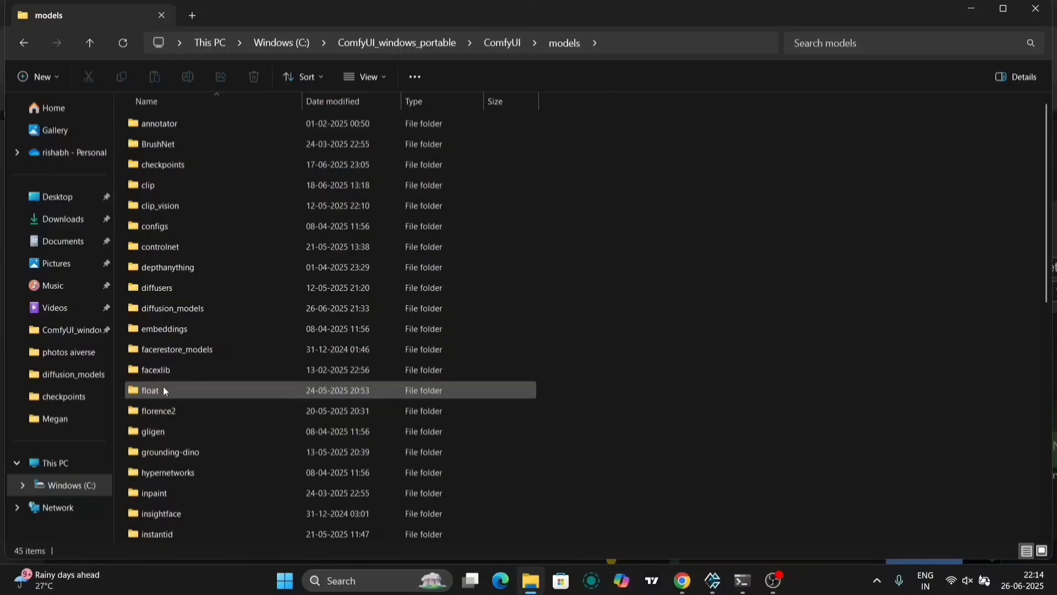
{"action": "double_click", "coordinate": [176, 313]}
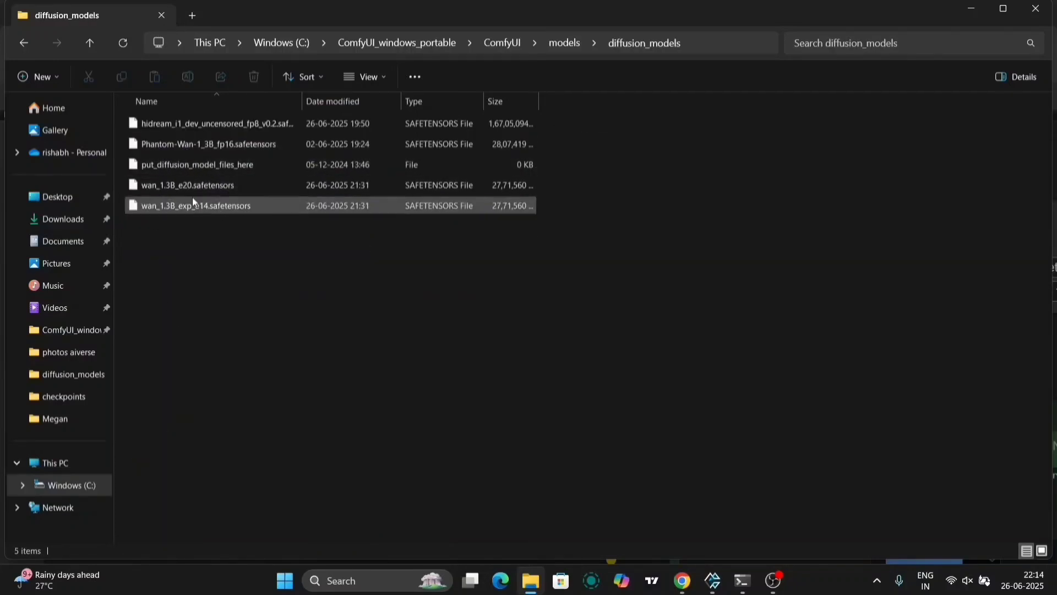
Go back to models and open the loras\Wan 2.1 folder
{"action": "left_click", "coordinate": [24, 43]}
{"action": "scroll", "coordinate": [258, 420], "scroll_direction": "down", "scroll_amount": 2}
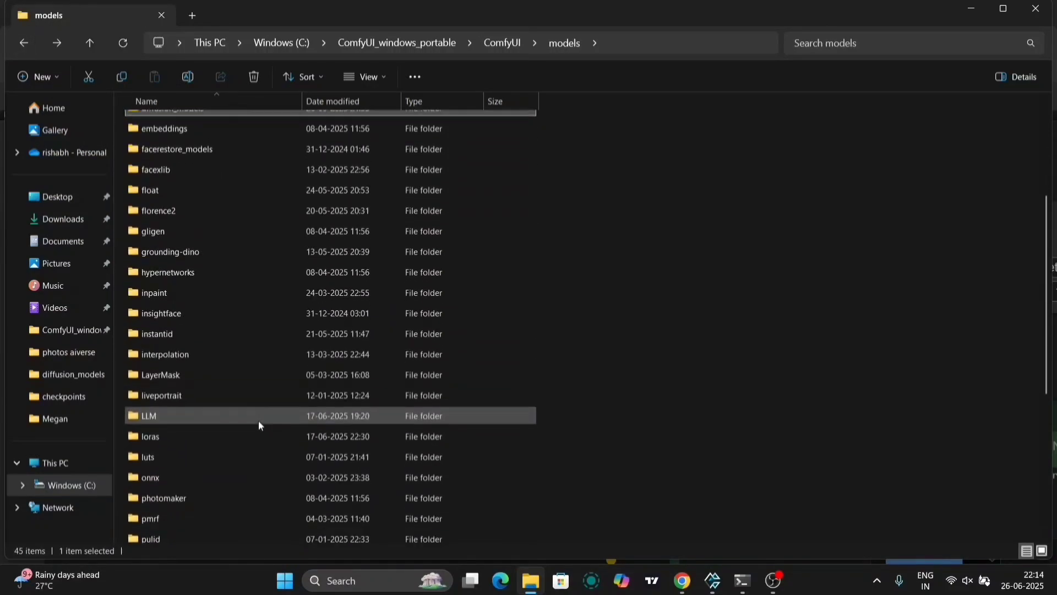
{"action": "double_click", "coordinate": [227, 432]}
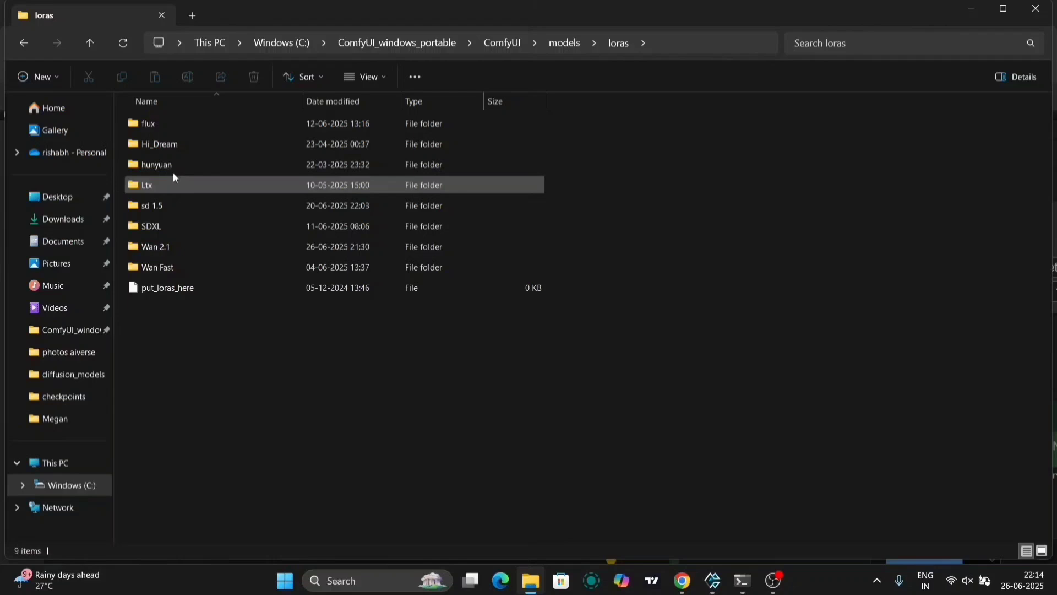
{"action": "double_click", "coordinate": [202, 242]}
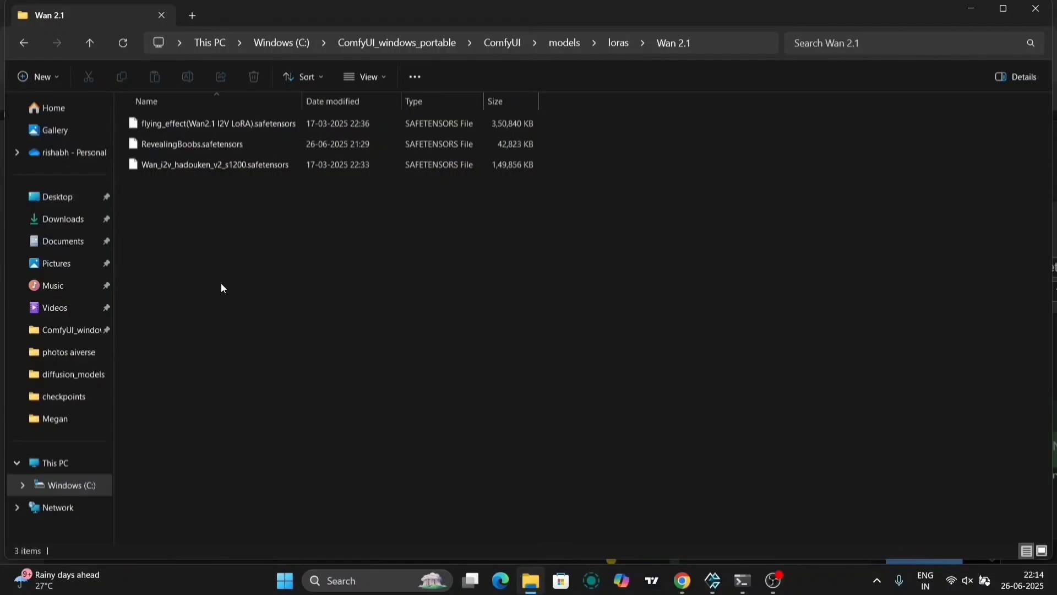
Minimize File Explorer and pan across the LoRA loader, sampler and prompt nodes
{"action": "left_click", "coordinate": [970, 10]}
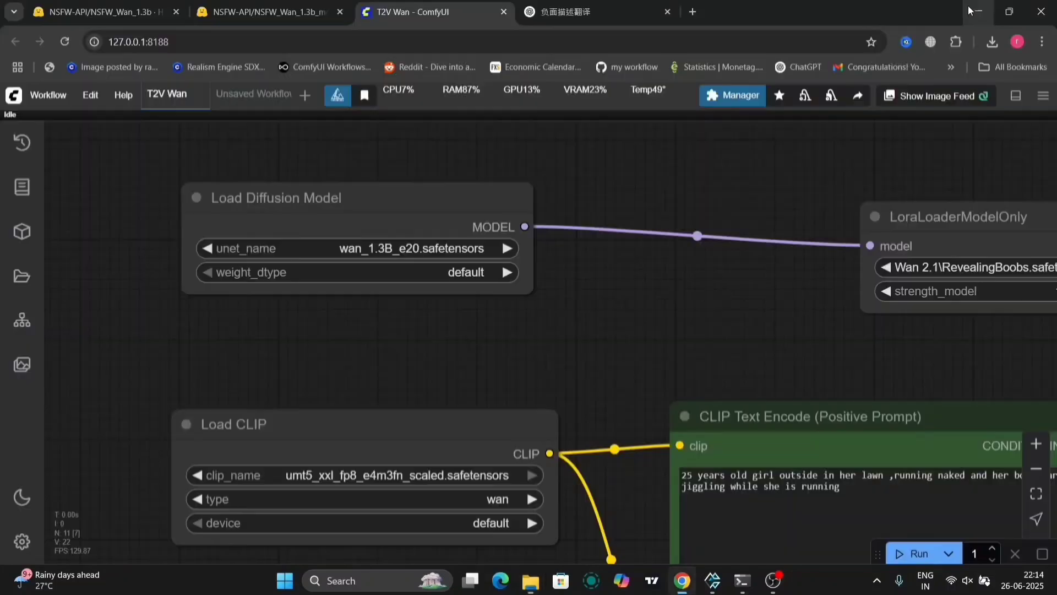
{"action": "left_click_drag", "start_coordinate": [872, 345], "coordinate": [583, 368]}
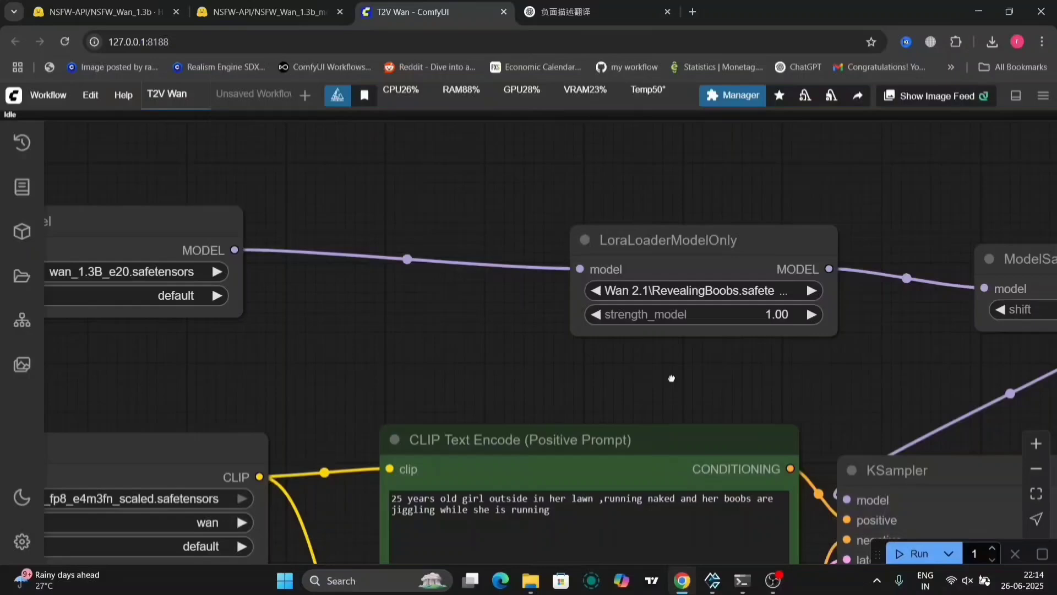
{"action": "left_click_drag", "start_coordinate": [671, 379], "coordinate": [778, 200]}
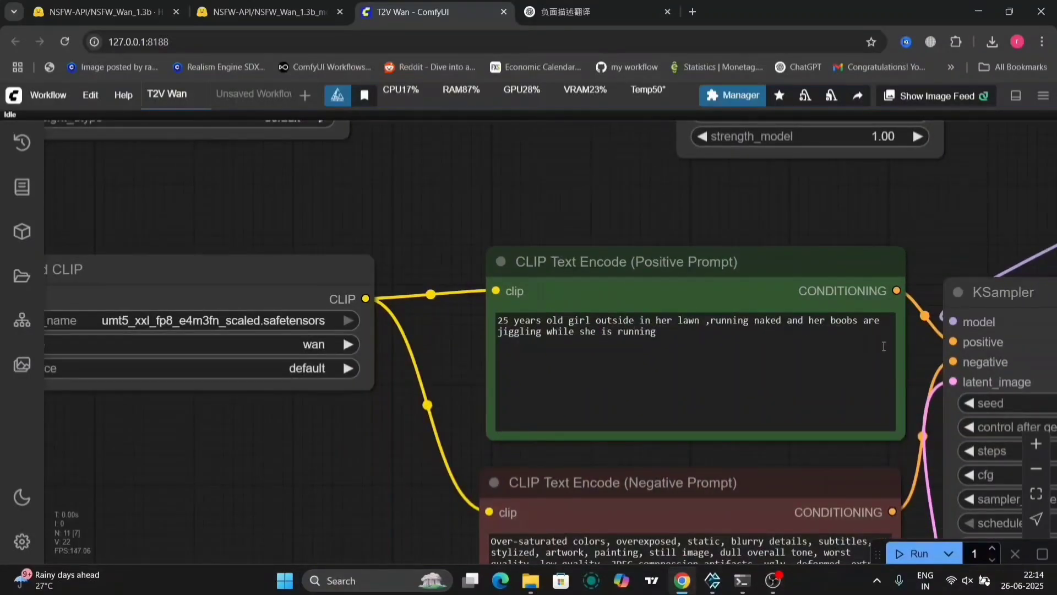
{"action": "left_click_drag", "start_coordinate": [923, 366], "coordinate": [796, 212]}
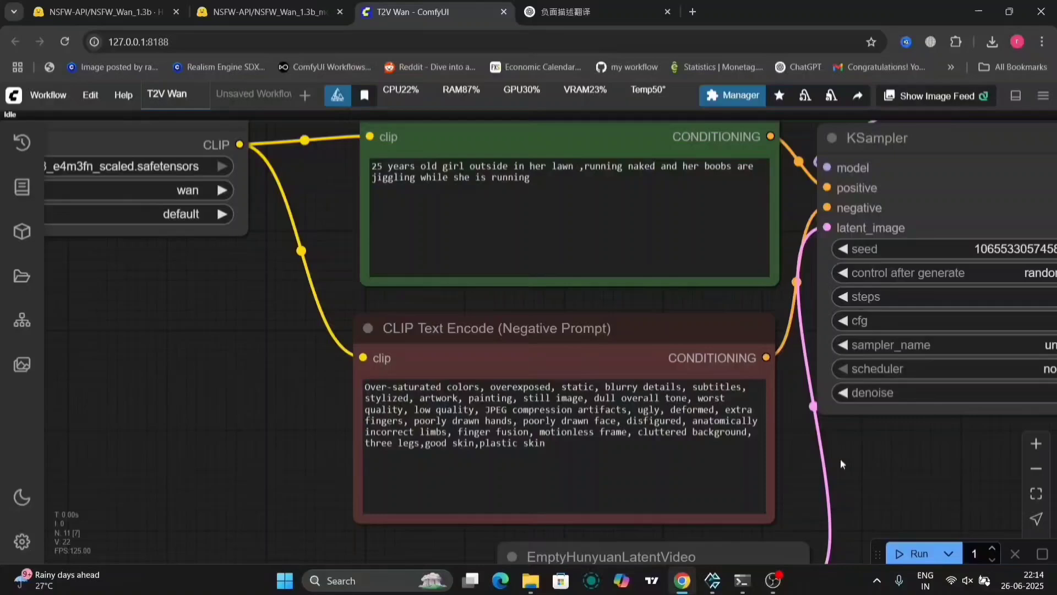
Pan on to the latent video, Load VAE and preview nodes, then back to KSampler
{"action": "mouse_move", "coordinate": [840, 463]}
{"action": "left_mouse_down"}
{"action": "mouse_move", "coordinate": [808, 342]}
{"action": "mouse_move", "coordinate": [712, 365]}
{"action": "mouse_move", "coordinate": [712, 437]}
{"action": "left_mouse_up"}
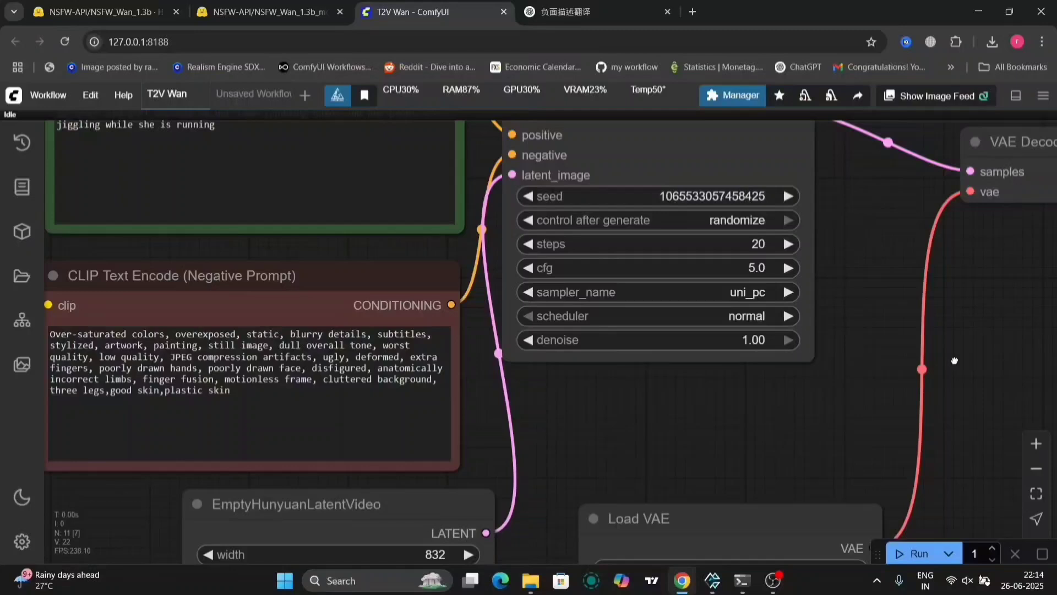
{"action": "left_click_drag", "start_coordinate": [954, 361], "coordinate": [717, 346]}
{"action": "mouse_move", "coordinate": [802, 359]}
{"action": "left_mouse_down"}
{"action": "mouse_move", "coordinate": [785, 247]}
{"action": "mouse_move", "coordinate": [699, 256]}
{"action": "left_mouse_up"}
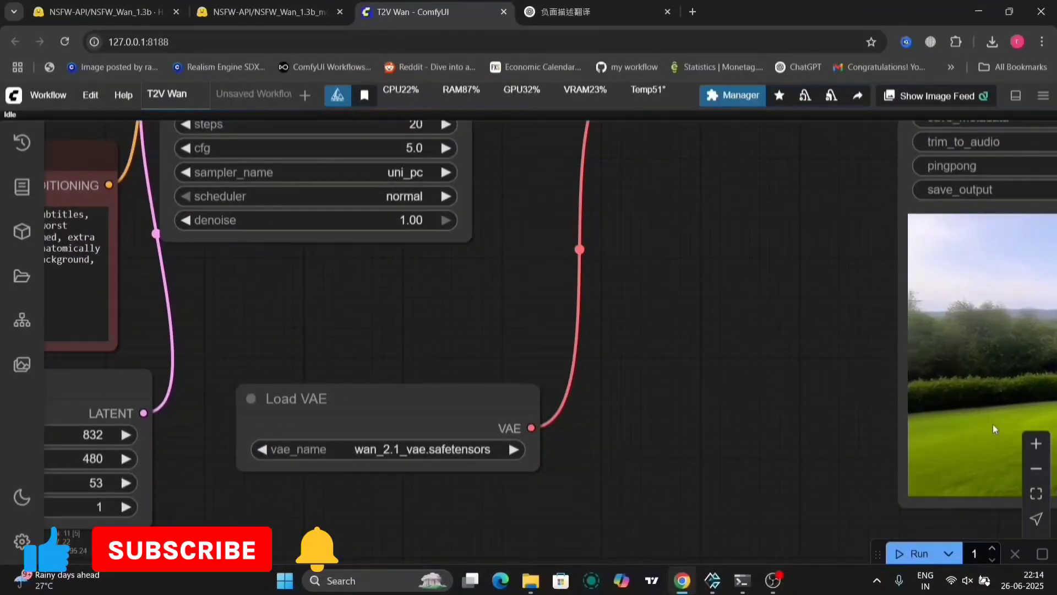
{"action": "mouse_move", "coordinate": [796, 411]}
{"action": "left_mouse_down"}
{"action": "mouse_move", "coordinate": [767, 407]}
{"action": "mouse_move", "coordinate": [891, 420]}
{"action": "mouse_move", "coordinate": [956, 516]}
{"action": "left_mouse_up"}
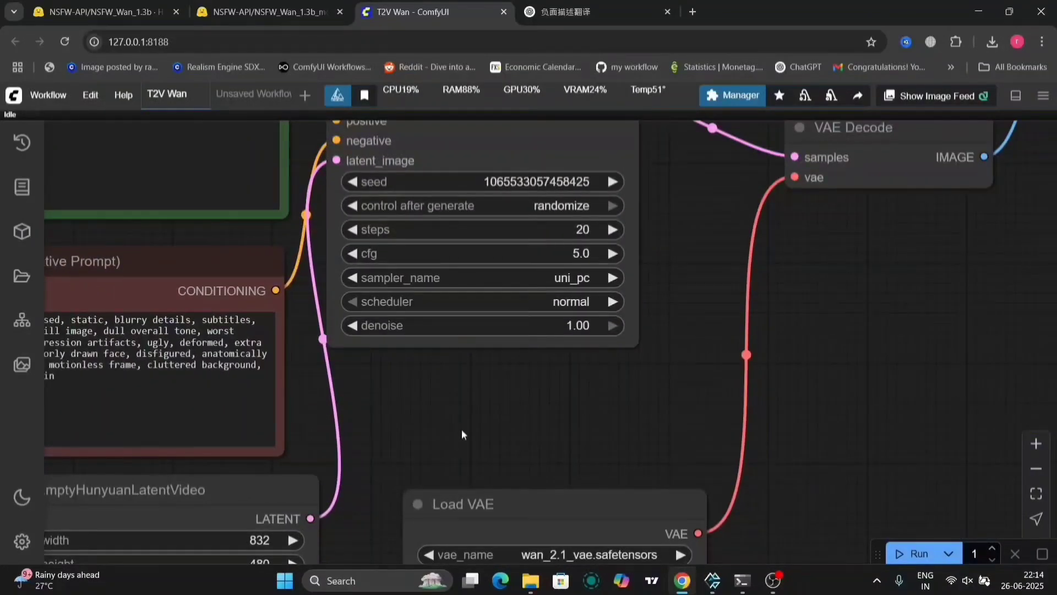
{"action": "left_click_drag", "start_coordinate": [462, 434], "coordinate": [530, 482]}
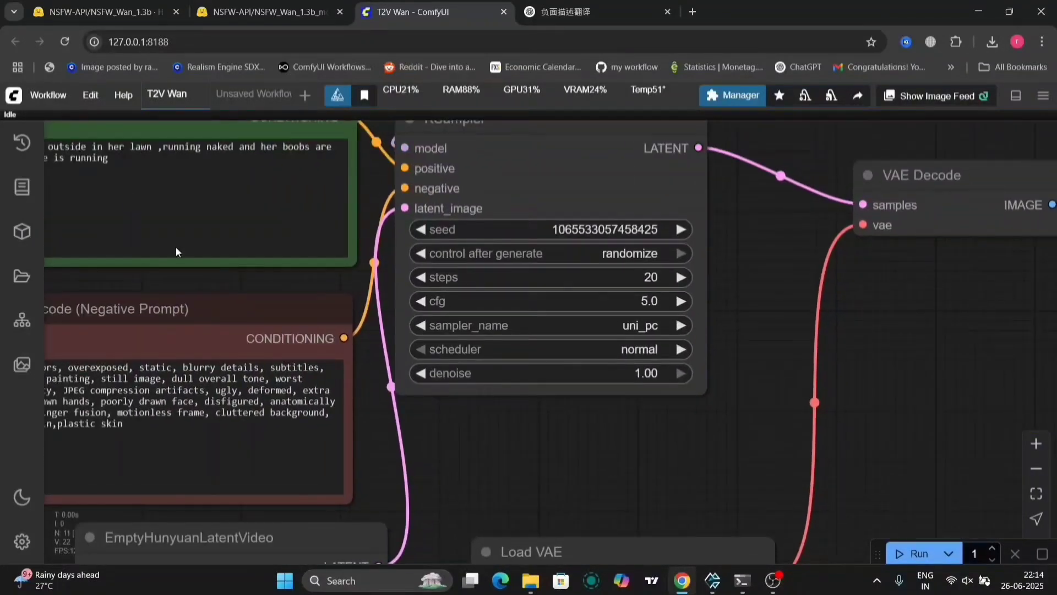
Export the workflow from the Workflow menu as 'T2V Wan' with an uncensored suffix
{"action": "left_click", "coordinate": [50, 99]}
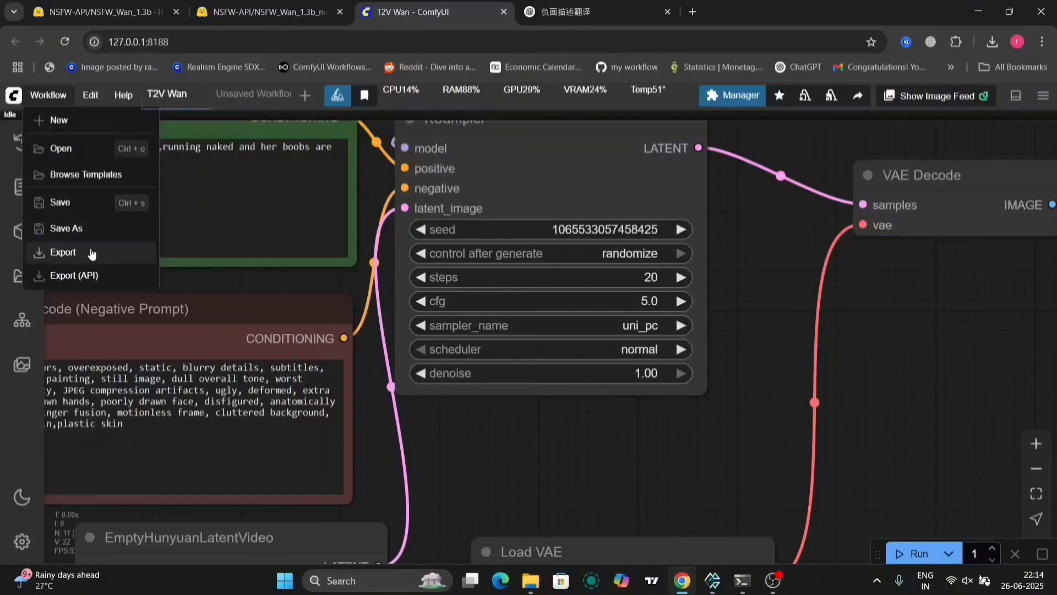
{"action": "left_click", "coordinate": [91, 254]}
{"action": "key", "text": "End"}
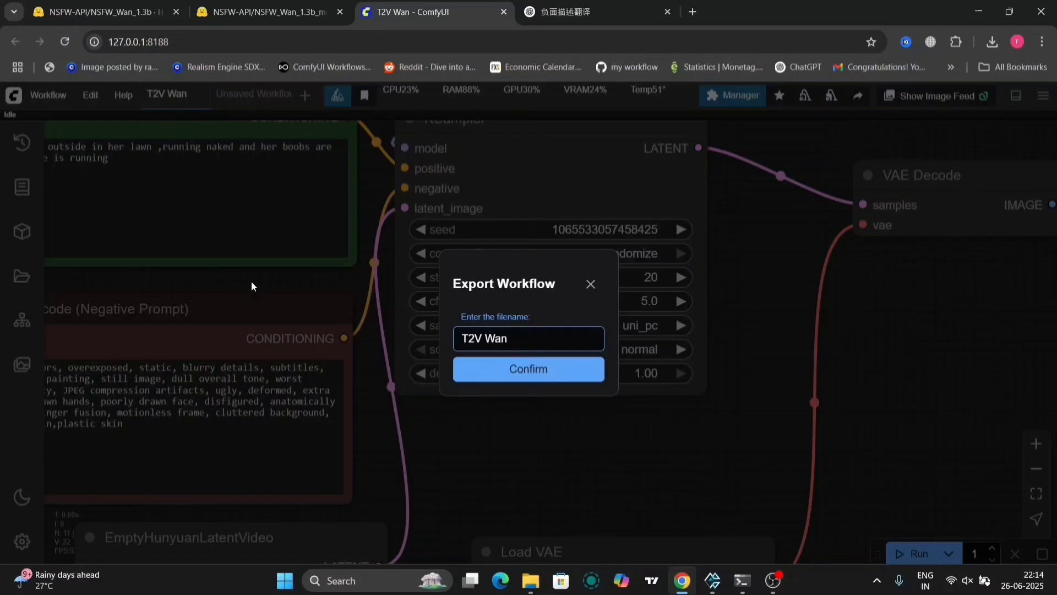
{"action": "type", "text": "censo"}
{"action": "type", "text": "red"}
{"action": "type", "text": " AIVer"}
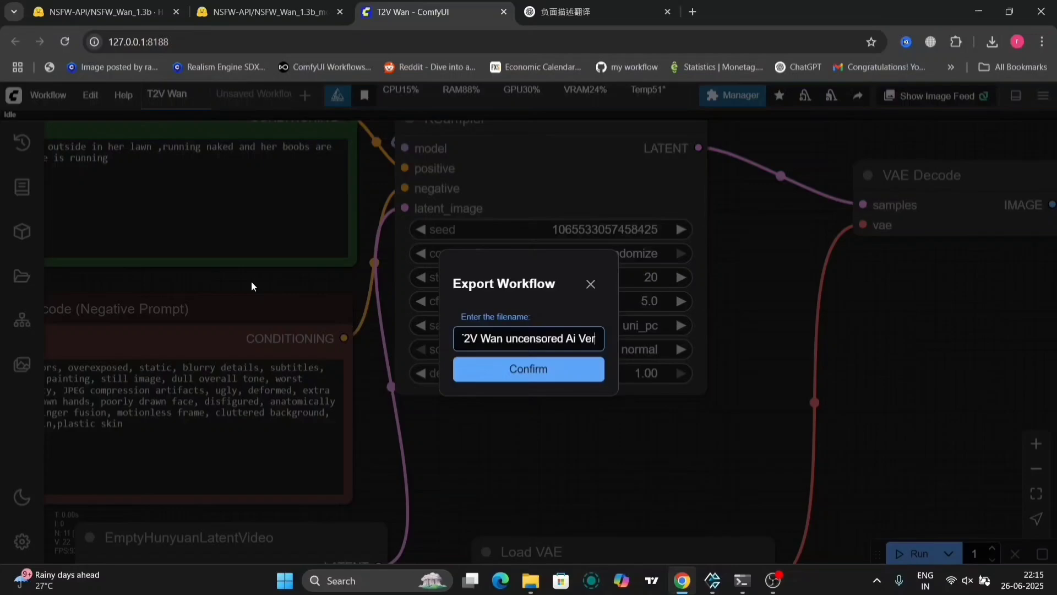
{"action": "type", "text": "se"}
{"action": "left_click", "coordinate": [472, 369]}
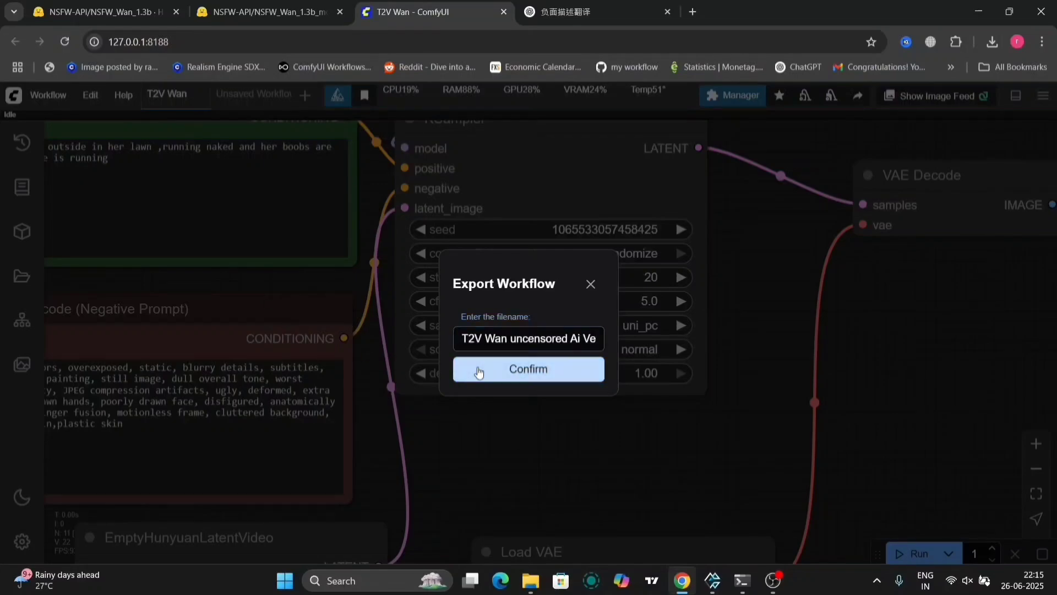
{"action": "left_click_drag", "start_coordinate": [611, 457], "coordinate": [769, 503]}
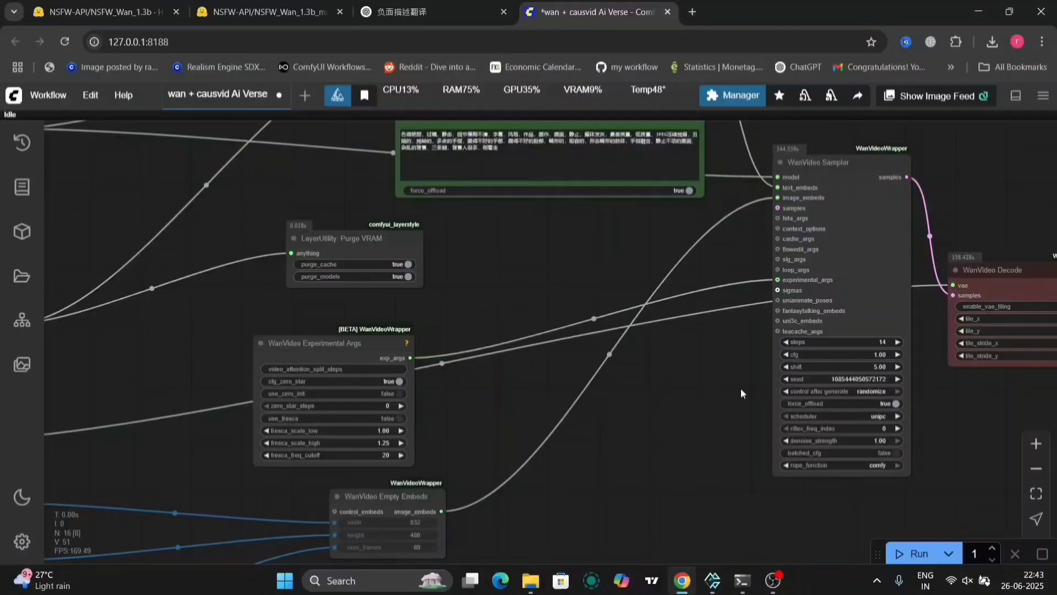
{"action": "left_click_drag", "start_coordinate": [214, 356], "coordinate": [448, 473]}
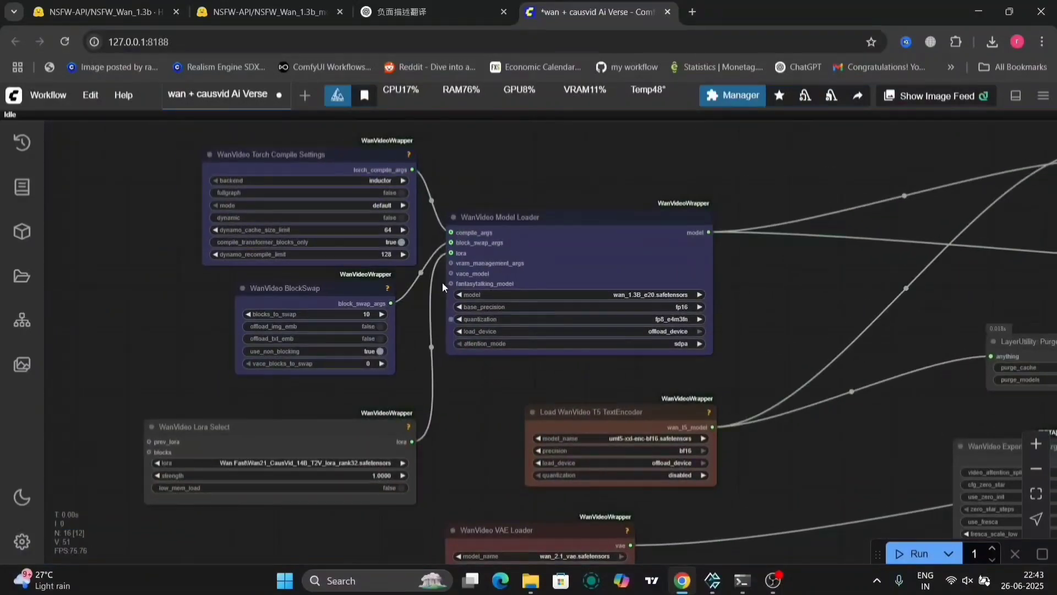
{"action": "scroll", "coordinate": [449, 472], "scroll_direction": "down", "scroll_amount": 5}
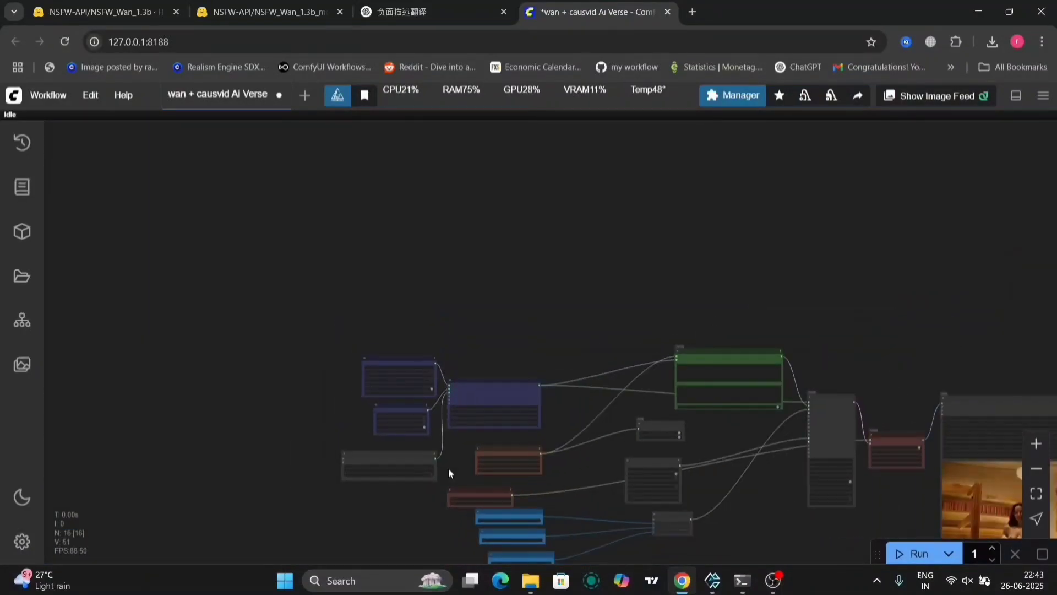
{"action": "scroll", "coordinate": [449, 472], "scroll_direction": "up", "scroll_amount": 2}
{"action": "scroll", "coordinate": [449, 473], "scroll_direction": "up", "scroll_amount": 3}
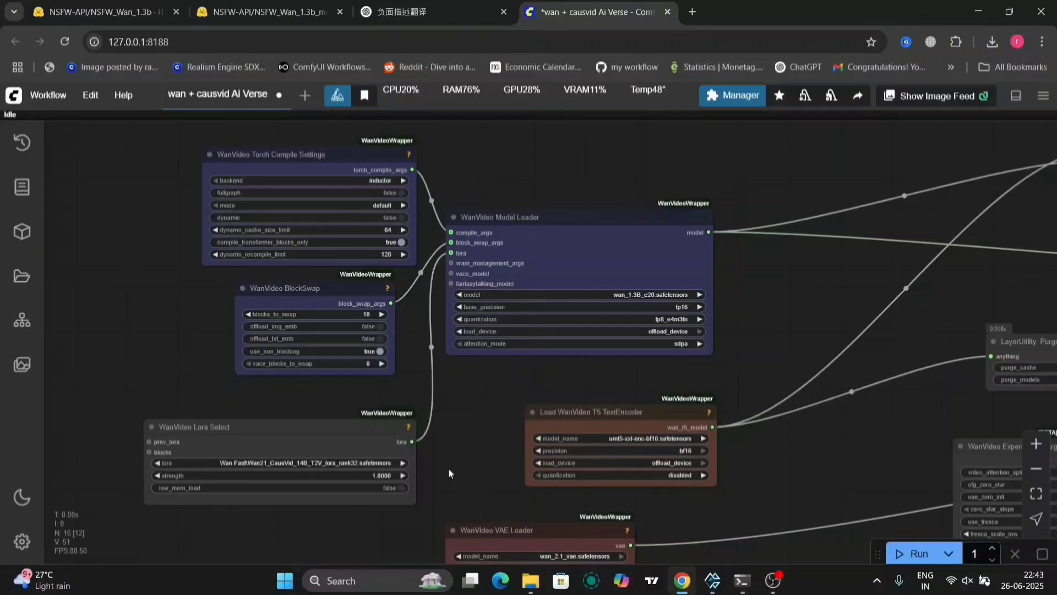
{"action": "left_click_drag", "start_coordinate": [300, 436], "coordinate": [328, 407]}
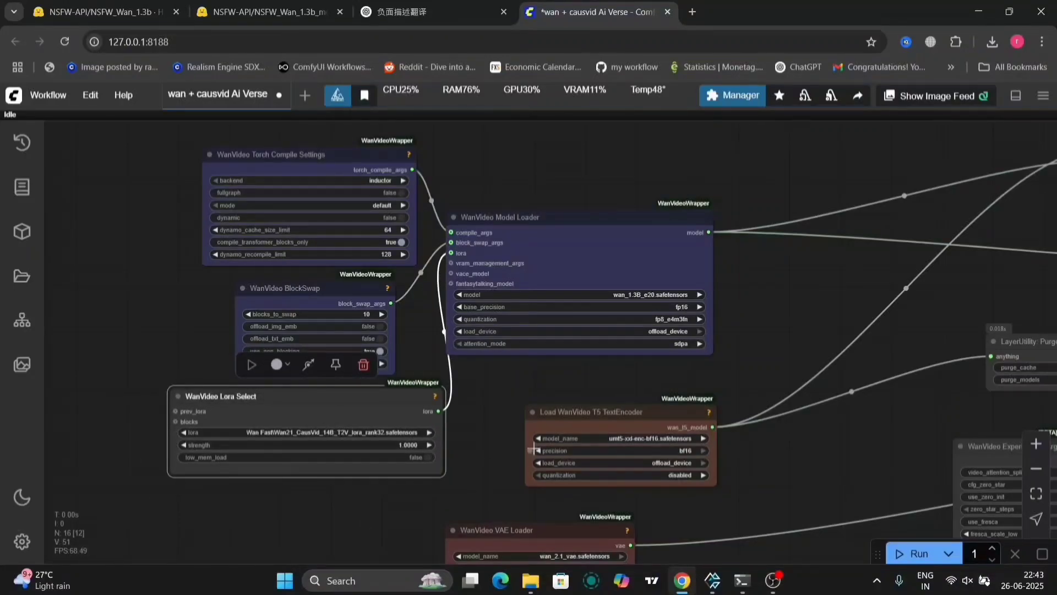
{"action": "scroll", "coordinate": [755, 330], "scroll_direction": "up", "scroll_amount": 8}
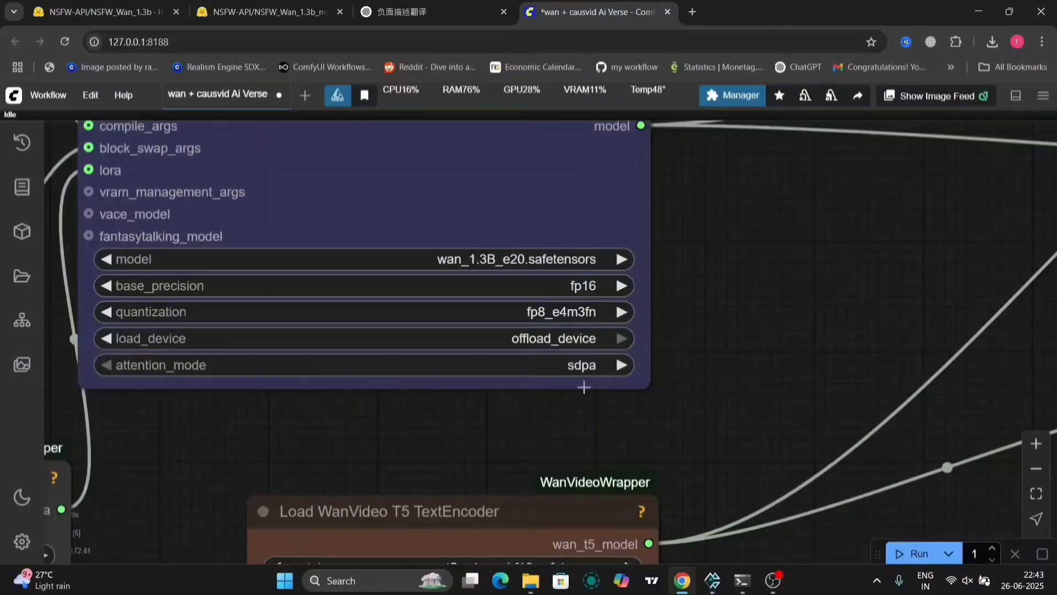
{"action": "scroll", "coordinate": [591, 392], "scroll_direction": "down", "scroll_amount": 3}
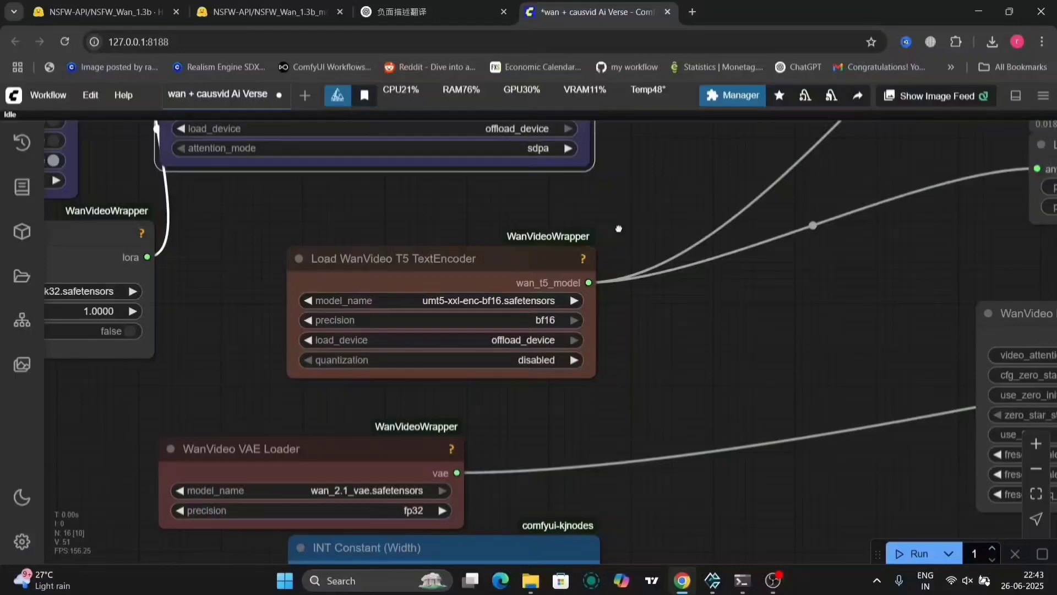
{"action": "left_click_drag", "start_coordinate": [663, 451], "coordinate": [798, 302]}
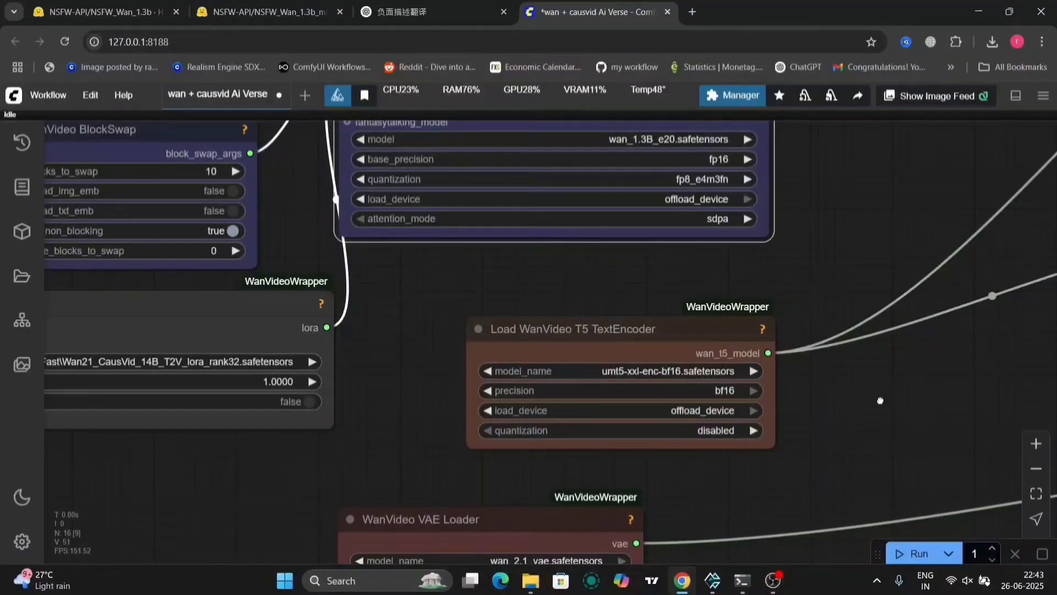
{"action": "left_click_drag", "start_coordinate": [882, 404], "coordinate": [338, 279]}
{"action": "left_click_drag", "start_coordinate": [947, 377], "coordinate": [567, 380]}
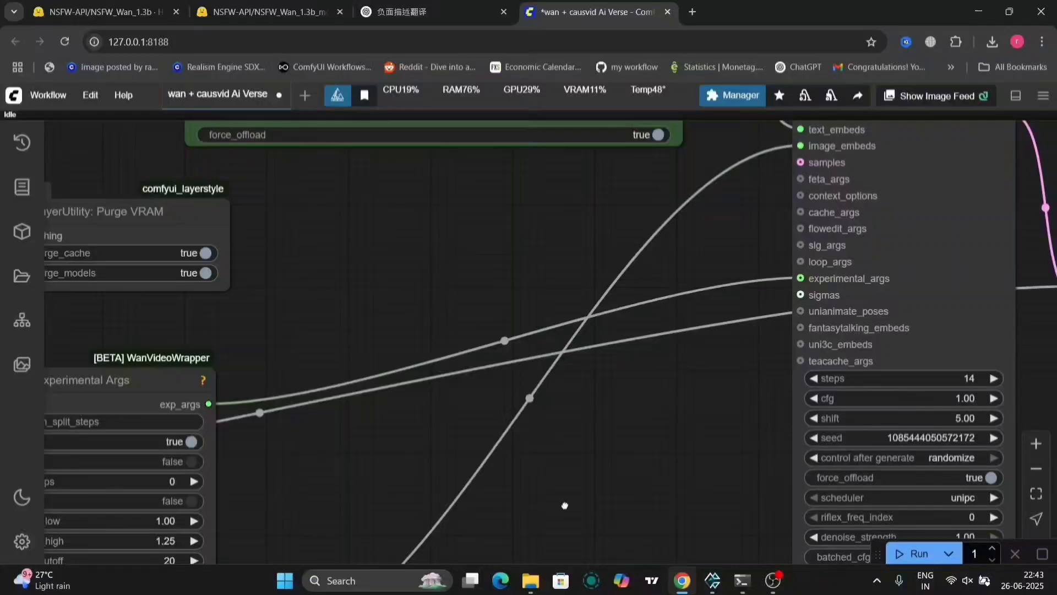
{"action": "left_click_drag", "start_coordinate": [839, 389], "coordinate": [558, 453]}
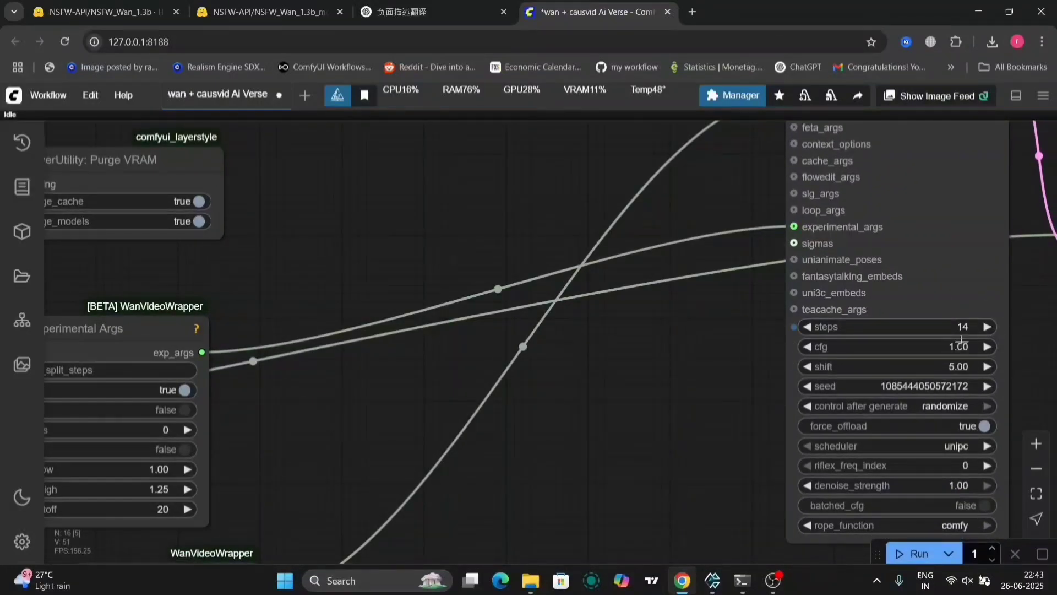
{"action": "left_click_drag", "start_coordinate": [759, 413], "coordinate": [704, 409]}
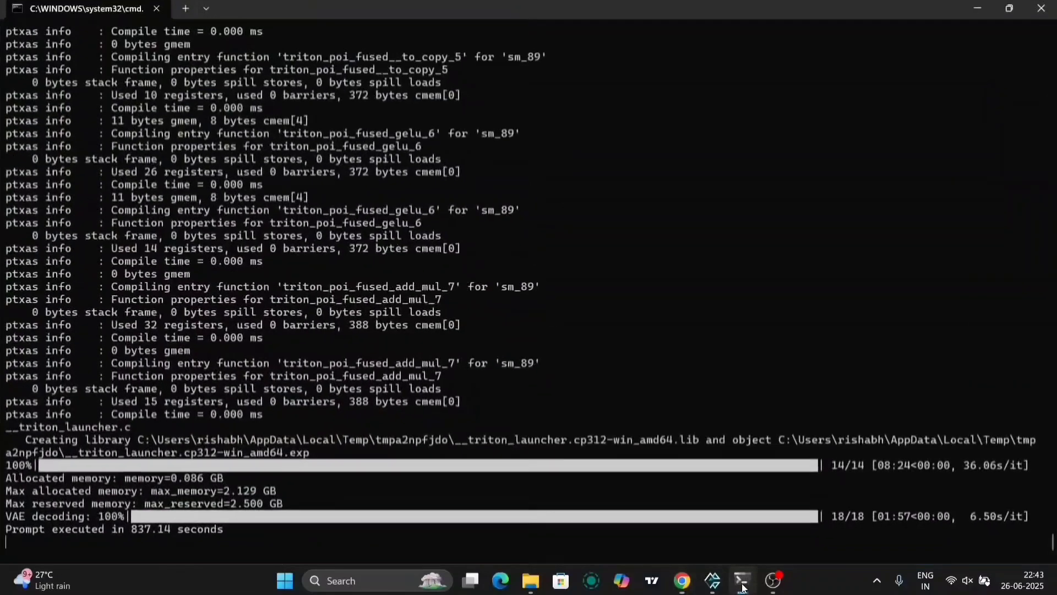
{"action": "left_click", "coordinate": [743, 580]}
{"action": "left_click_drag", "start_coordinate": [171, 531], "coordinate": [132, 532]}
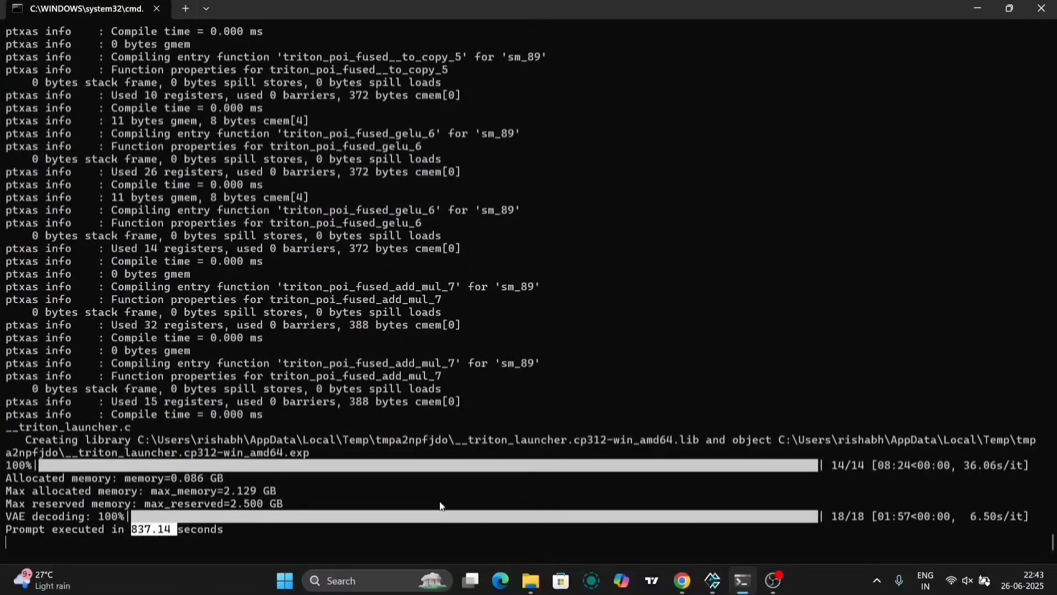
{"action": "left_click", "coordinate": [977, 11]}
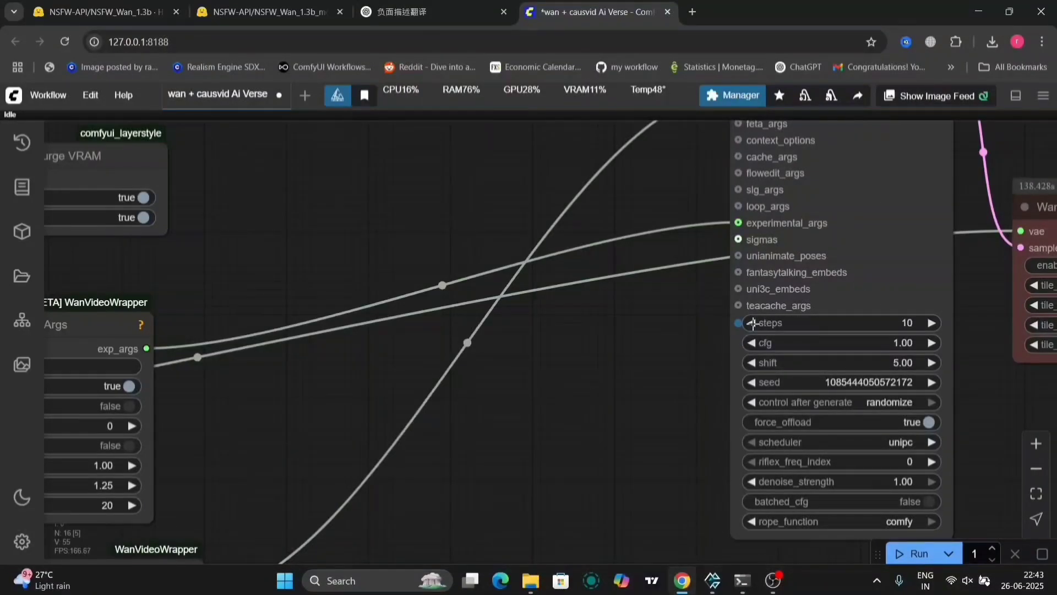
Set KSampler steps to 8, run the generation, and pan to the Purge VRAM node
{"action": "left_click", "coordinate": [752, 324]}
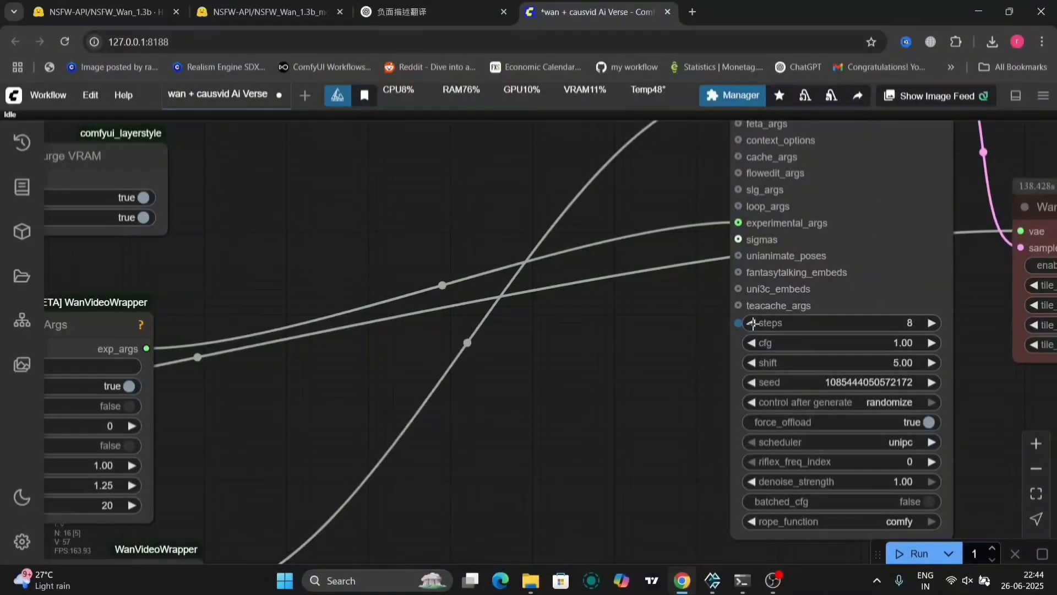
{"action": "left_click", "coordinate": [904, 555]}
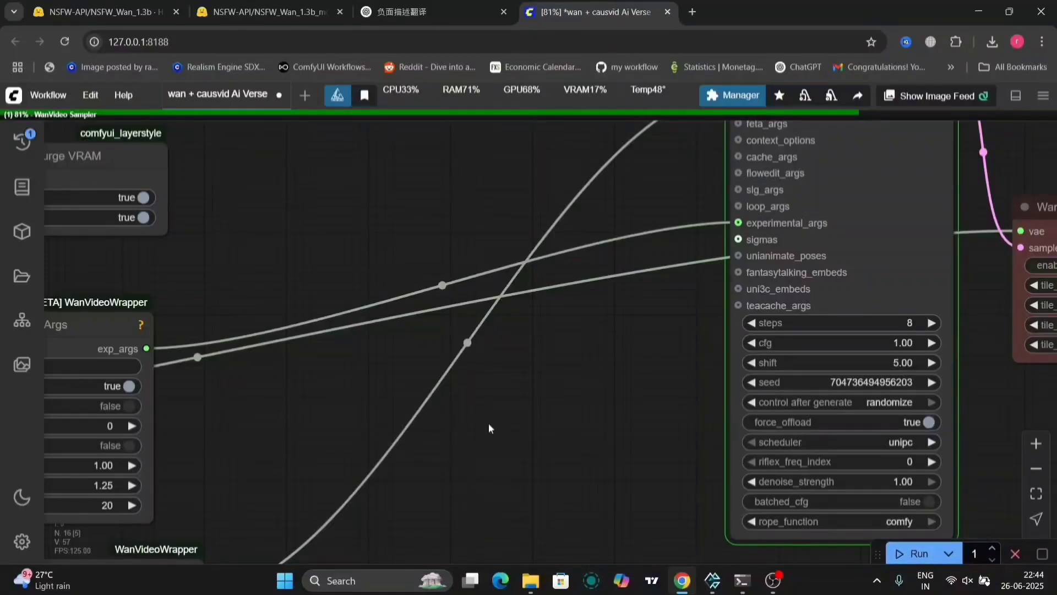
{"action": "left_click_drag", "start_coordinate": [488, 423], "coordinate": [694, 593]}
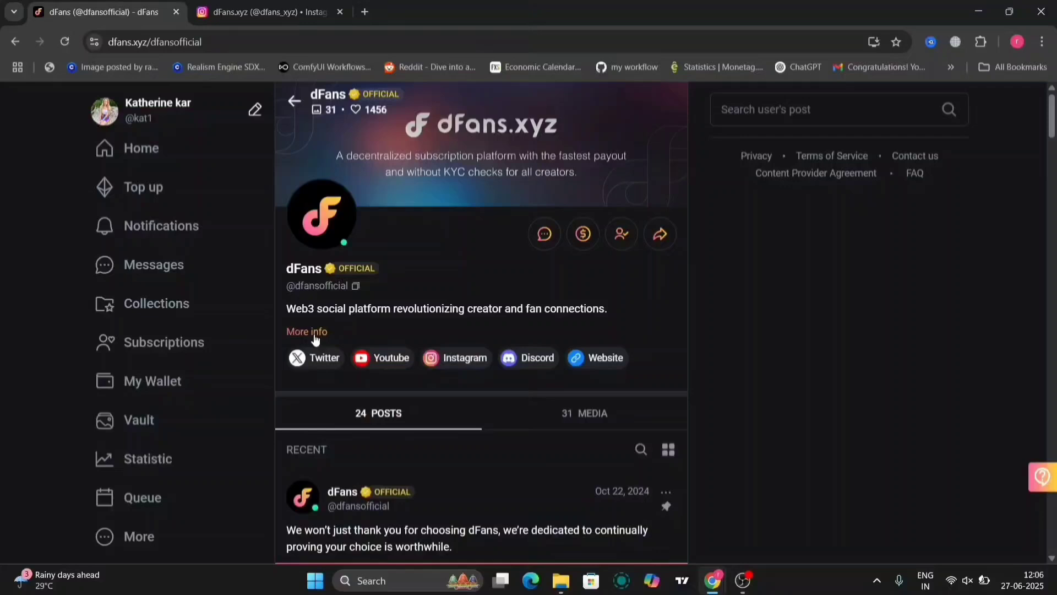
Expand the dFans profile info and open the intro post's welcoming-creators and no-KYC slides
{"action": "left_click", "coordinate": [315, 331]}
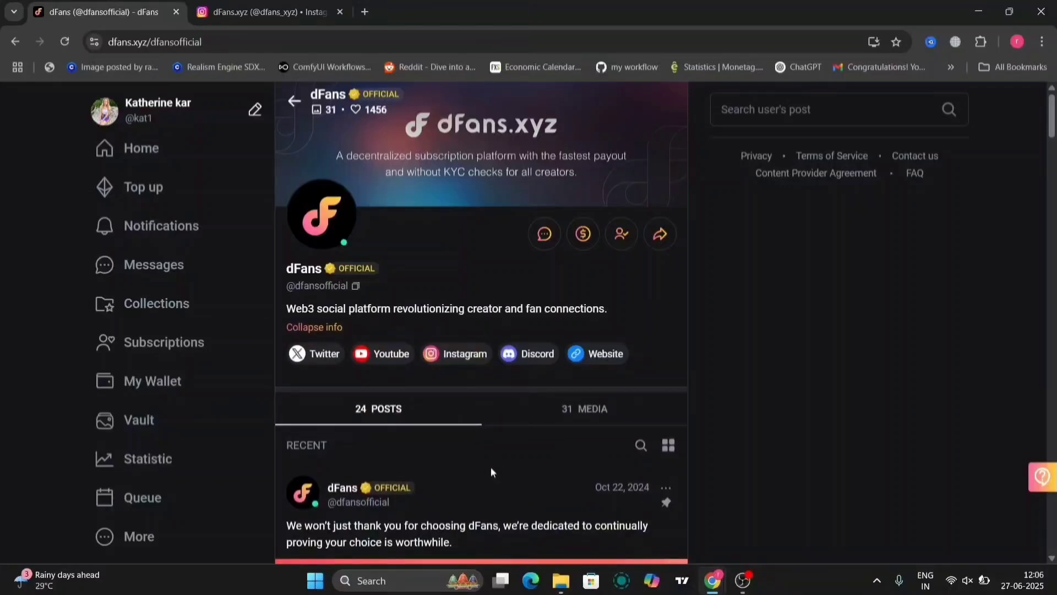
{"action": "scroll", "coordinate": [490, 472], "scroll_direction": "down", "scroll_amount": 3}
{"action": "scroll", "coordinate": [491, 472], "scroll_direction": "down", "scroll_amount": 2}
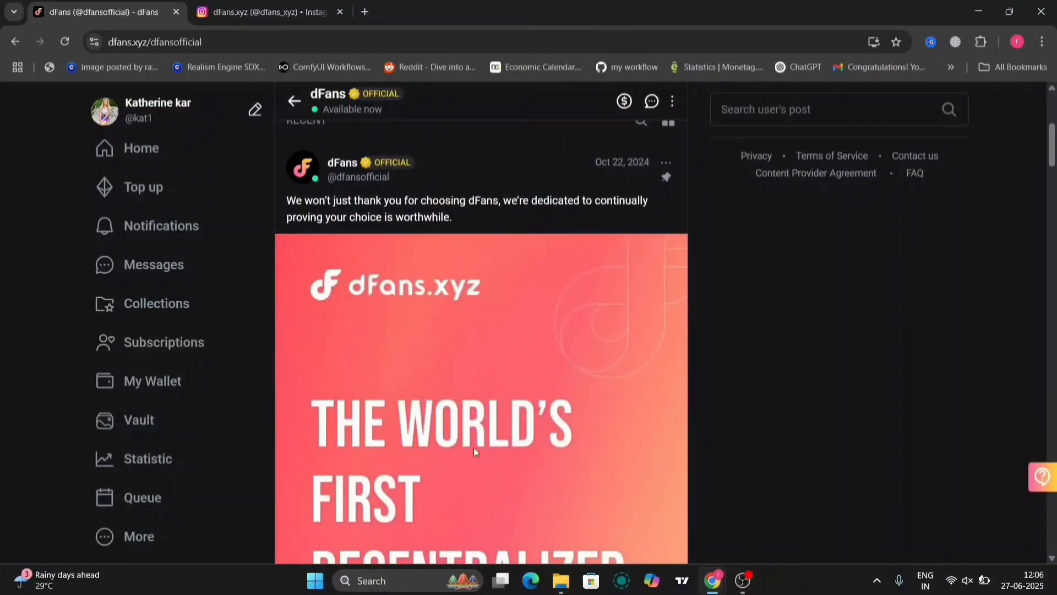
{"action": "scroll", "coordinate": [473, 447], "scroll_direction": "down", "scroll_amount": 3}
{"action": "scroll", "coordinate": [473, 447], "scroll_direction": "down", "scroll_amount": 1}
{"action": "scroll", "coordinate": [474, 447], "scroll_direction": "down", "scroll_amount": 4}
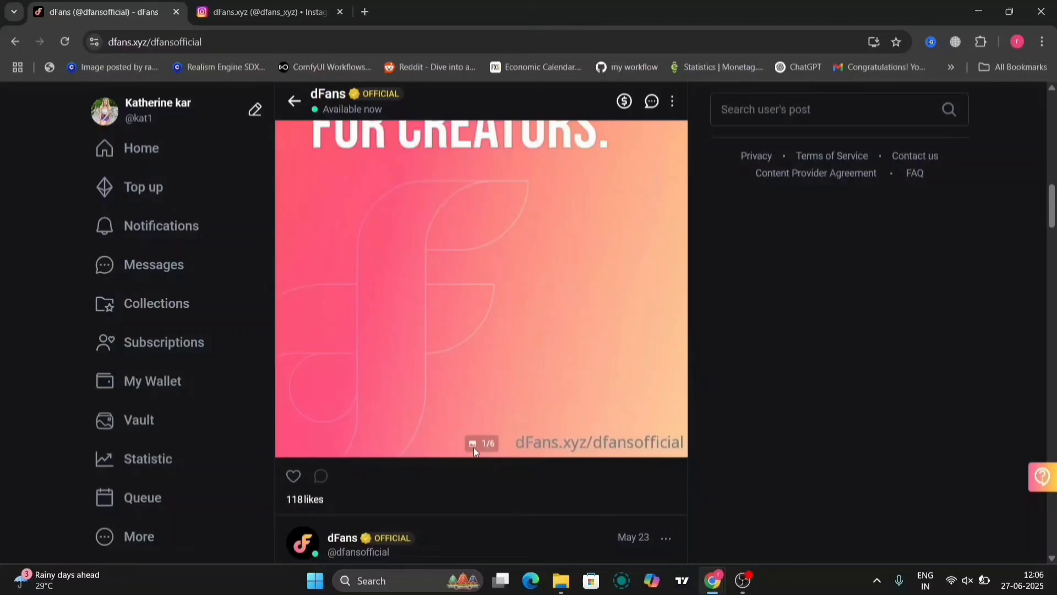
{"action": "scroll", "coordinate": [472, 446], "scroll_direction": "down", "scroll_amount": 3}
{"action": "scroll", "coordinate": [473, 447], "scroll_direction": "up", "scroll_amount": 6}
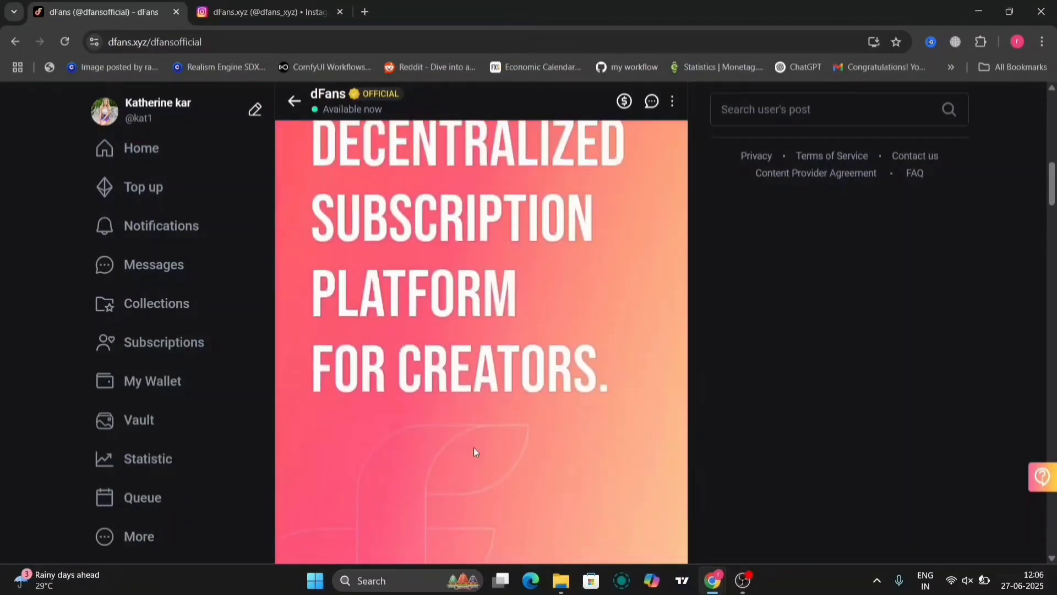
{"action": "scroll", "coordinate": [473, 452], "scroll_direction": "down", "scroll_amount": 3}
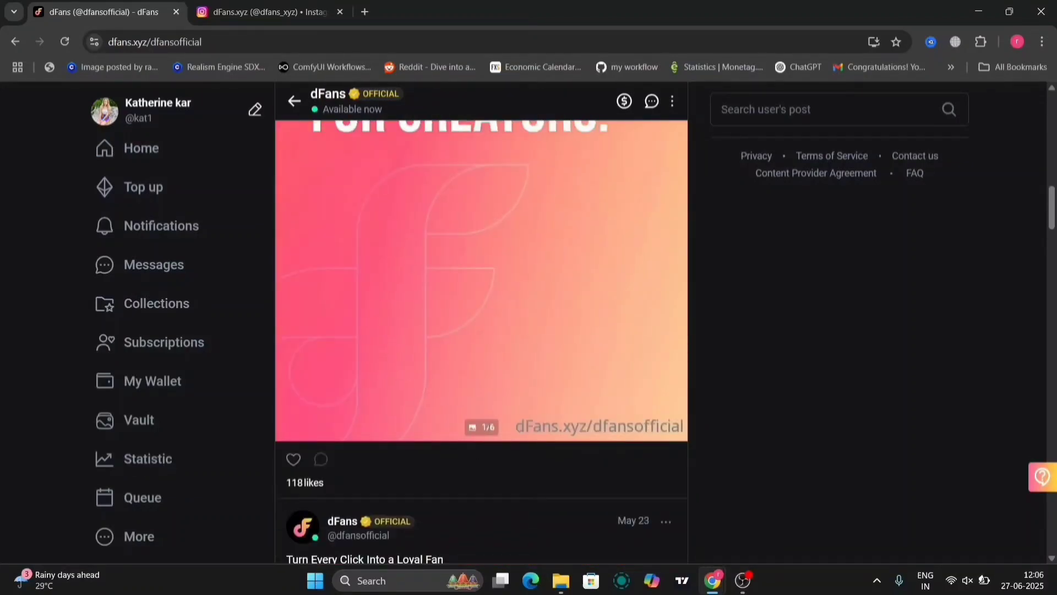
{"action": "left_click", "coordinate": [668, 240]}
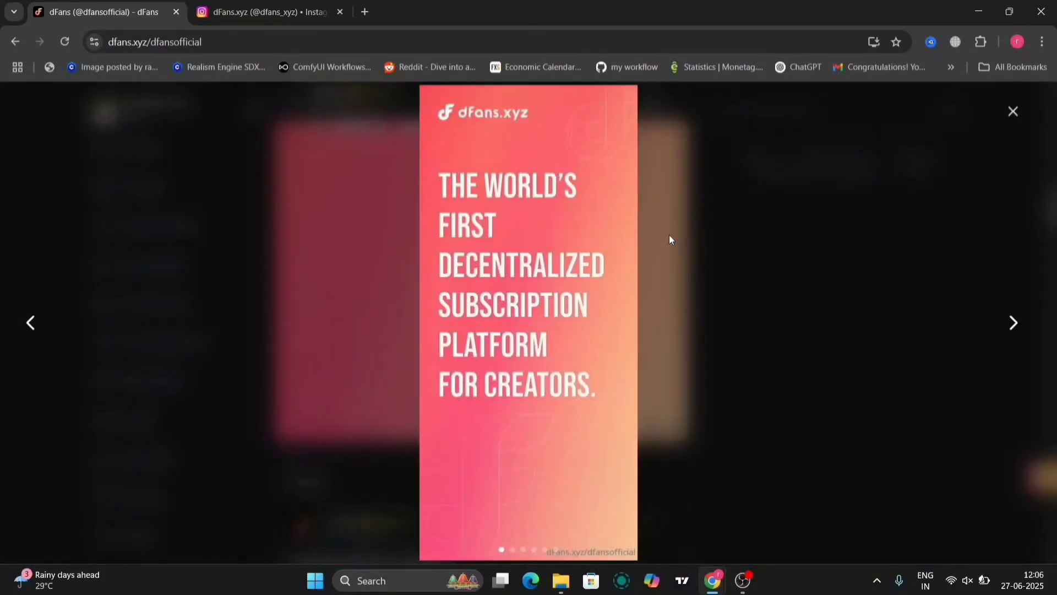
{"action": "left_click", "coordinate": [1019, 332]}
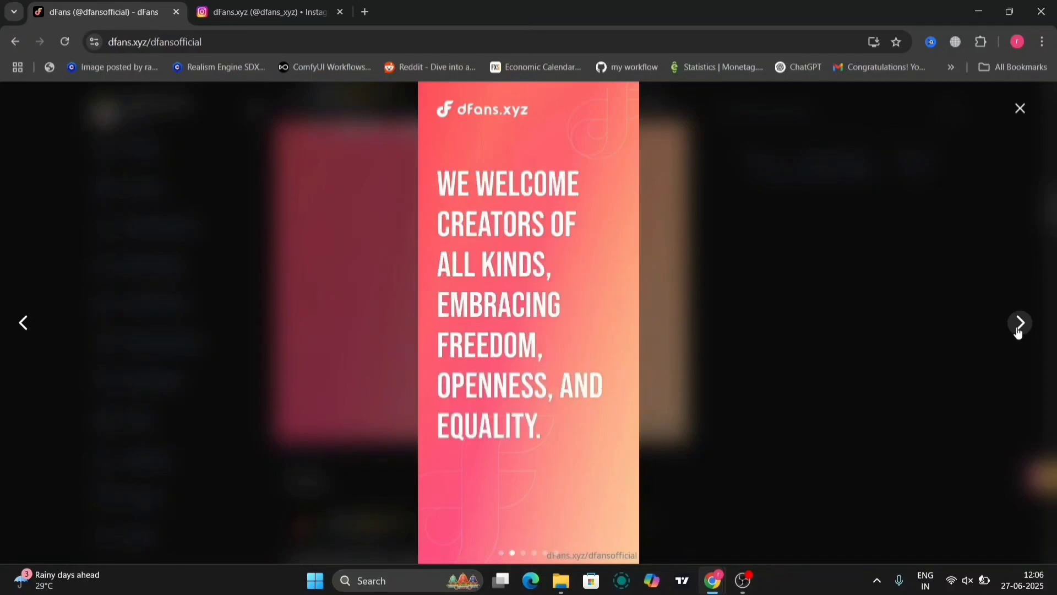
{"action": "left_click", "coordinate": [1018, 332]}
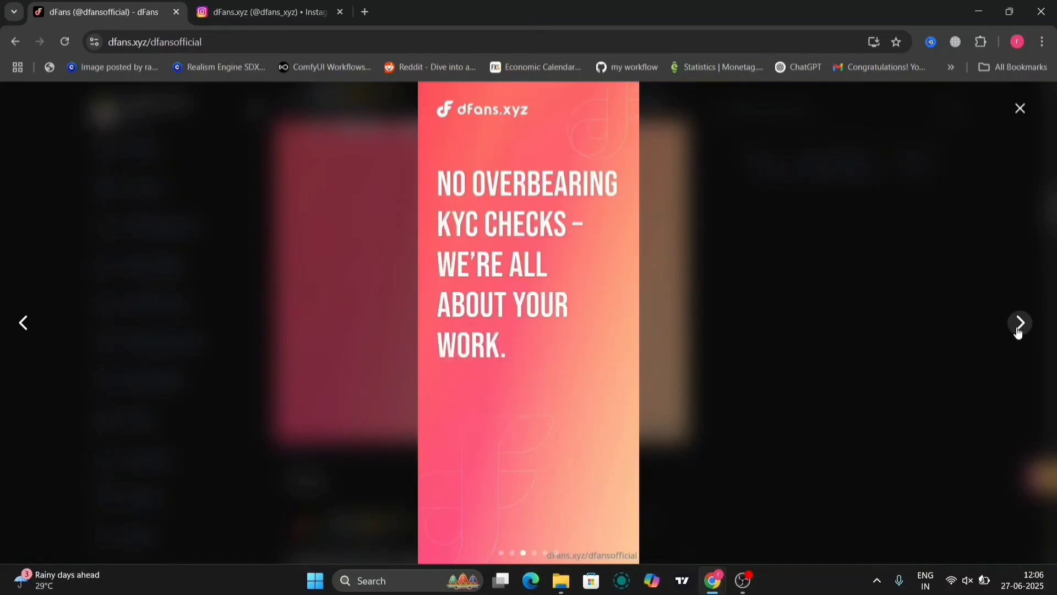
View the fastest-payouts, privacy and 24/7 support slides, then close the image viewer
{"action": "left_click", "coordinate": [1018, 332]}
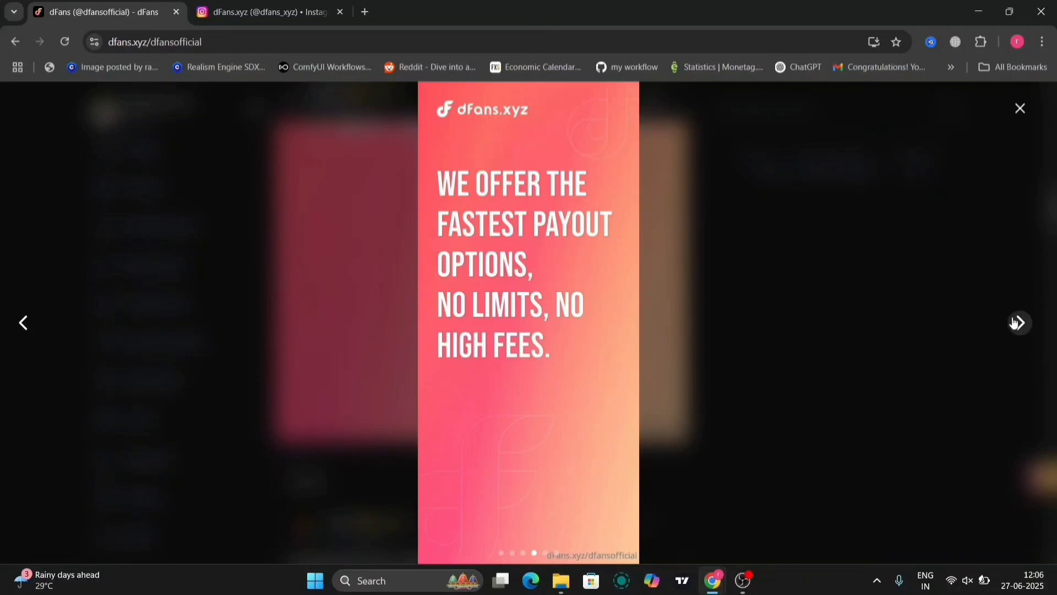
{"action": "left_click", "coordinate": [1015, 323]}
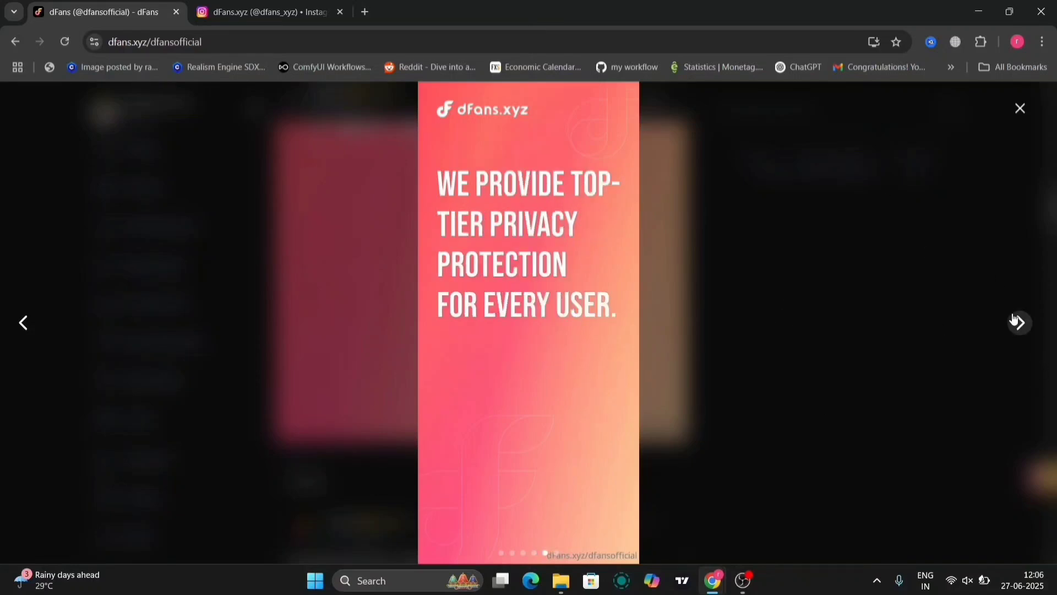
{"action": "left_click", "coordinate": [1021, 331]}
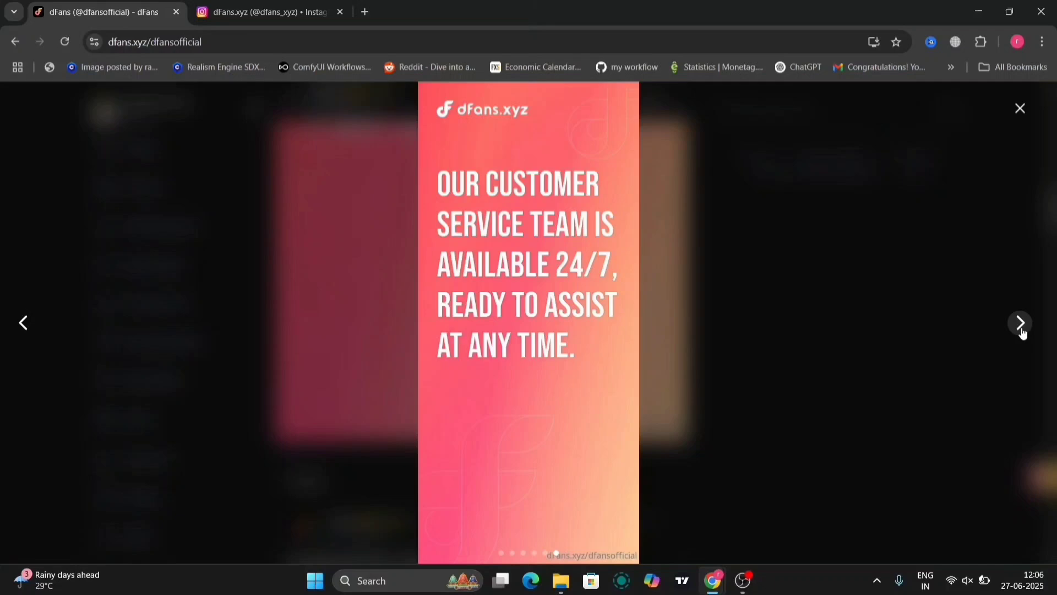
{"action": "left_click", "coordinate": [1021, 330]}
{"action": "left_click", "coordinate": [1020, 108]}
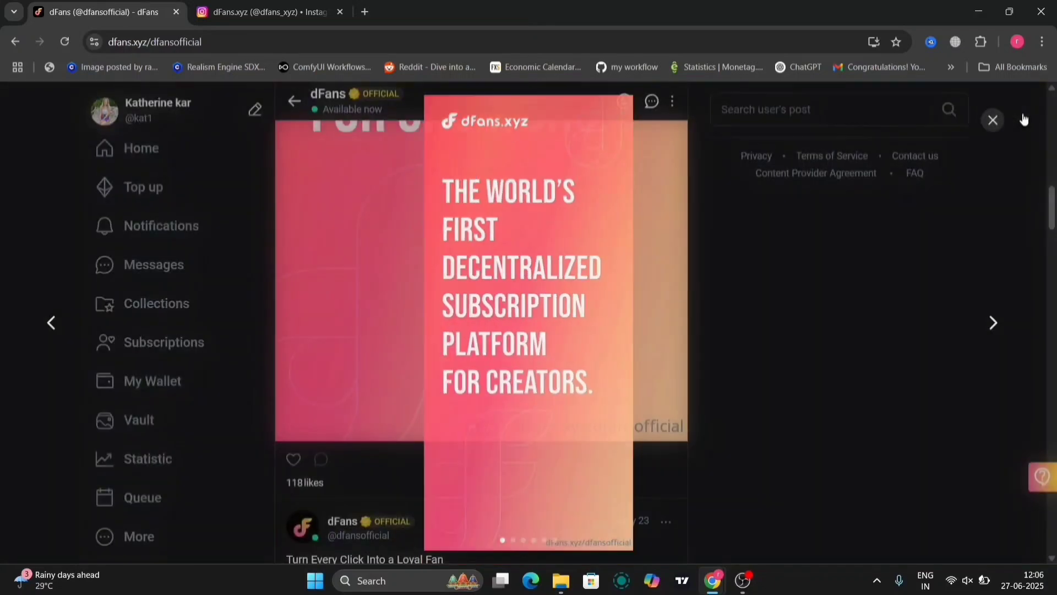
{"action": "scroll", "coordinate": [558, 445], "scroll_direction": "down", "scroll_amount": 5}
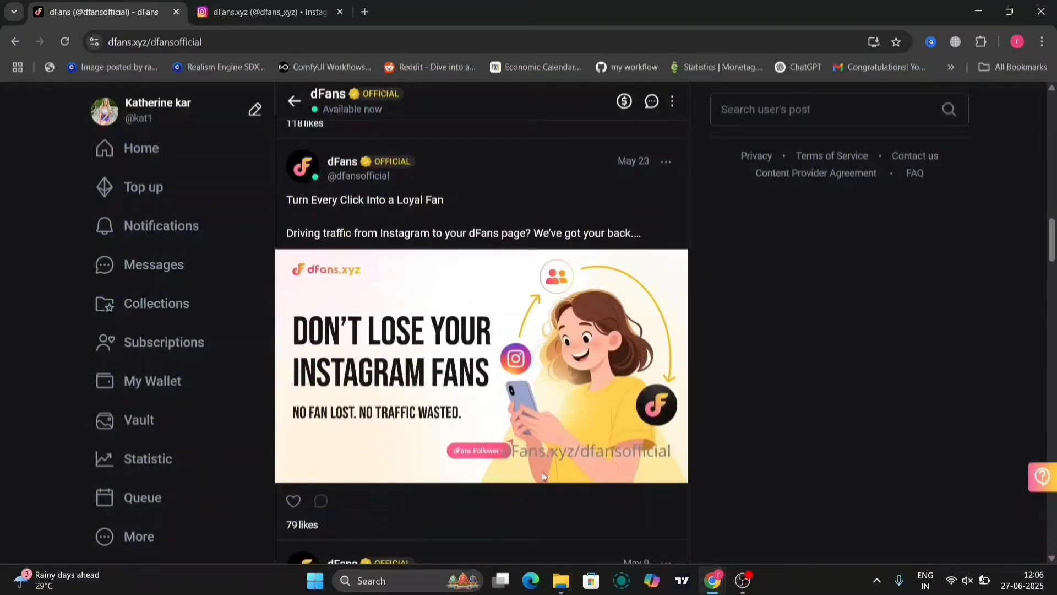
{"action": "scroll", "coordinate": [541, 472], "scroll_direction": "down", "scroll_amount": 1}
{"action": "scroll", "coordinate": [541, 472], "scroll_direction": "down", "scroll_amount": 1}
{"action": "scroll", "coordinate": [542, 471], "scroll_direction": "down", "scroll_amount": 4}
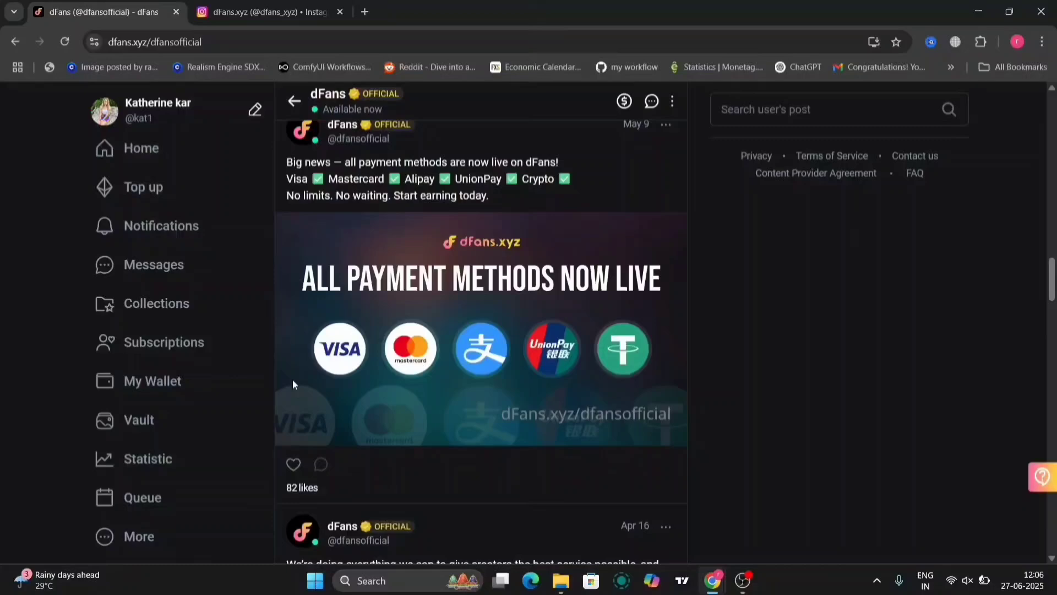
{"action": "scroll", "coordinate": [561, 498], "scroll_direction": "down", "scroll_amount": 3}
{"action": "scroll", "coordinate": [560, 498], "scroll_direction": "down", "scroll_amount": 1}
{"action": "scroll", "coordinate": [560, 499], "scroll_direction": "down", "scroll_amount": 1}
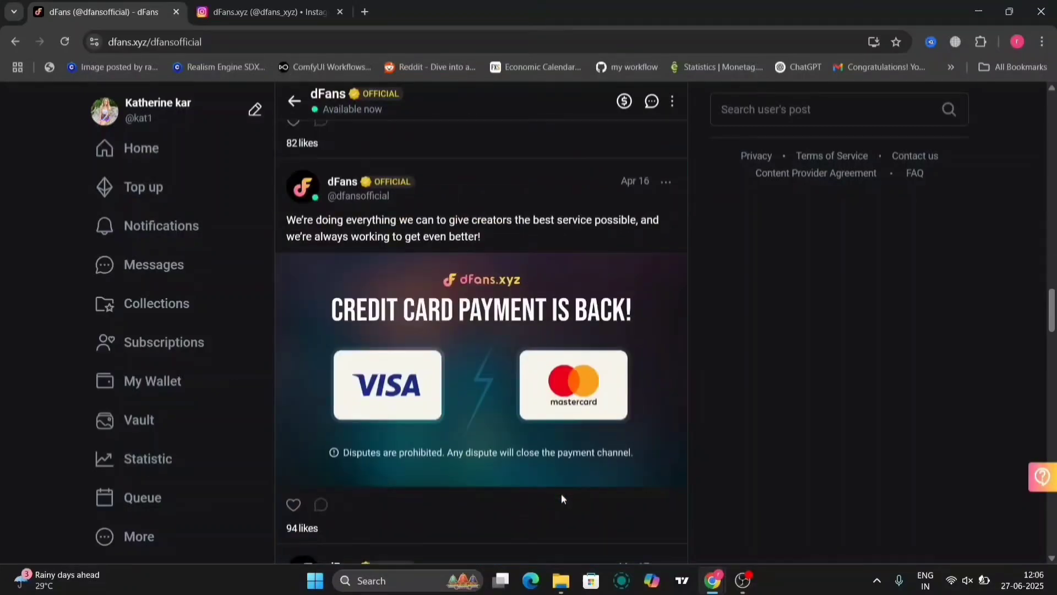
{"action": "scroll", "coordinate": [562, 495], "scroll_direction": "down", "scroll_amount": 3}
{"action": "scroll", "coordinate": [561, 495], "scroll_direction": "down", "scroll_amount": 2}
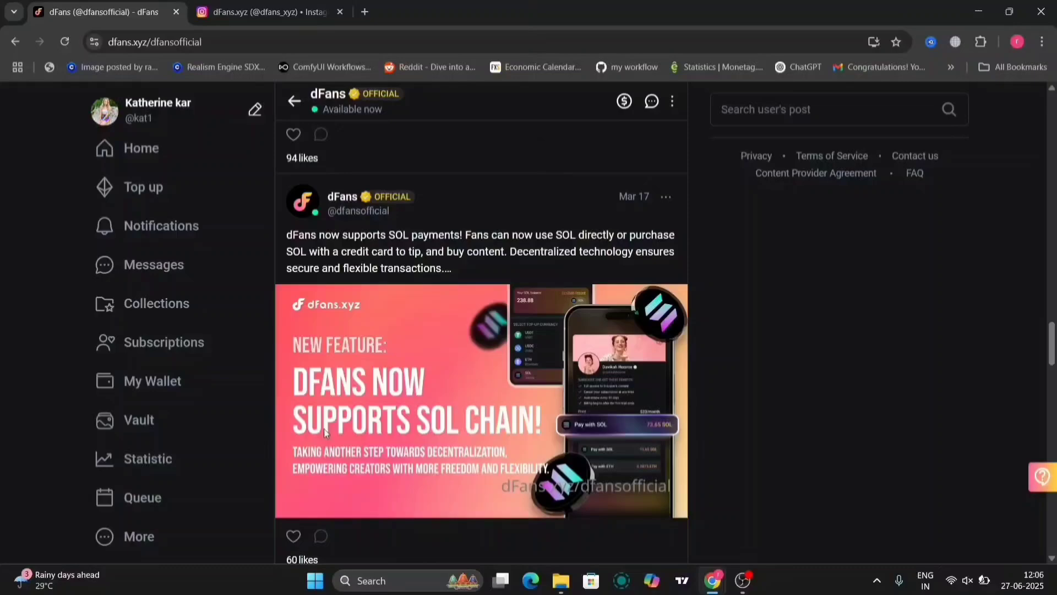
{"action": "scroll", "coordinate": [324, 429], "scroll_direction": "down", "scroll_amount": 5}
Open dfans_xyz's How to Make Money post and advance to The Platform That Listens
{"action": "left_click", "coordinate": [229, 4]}
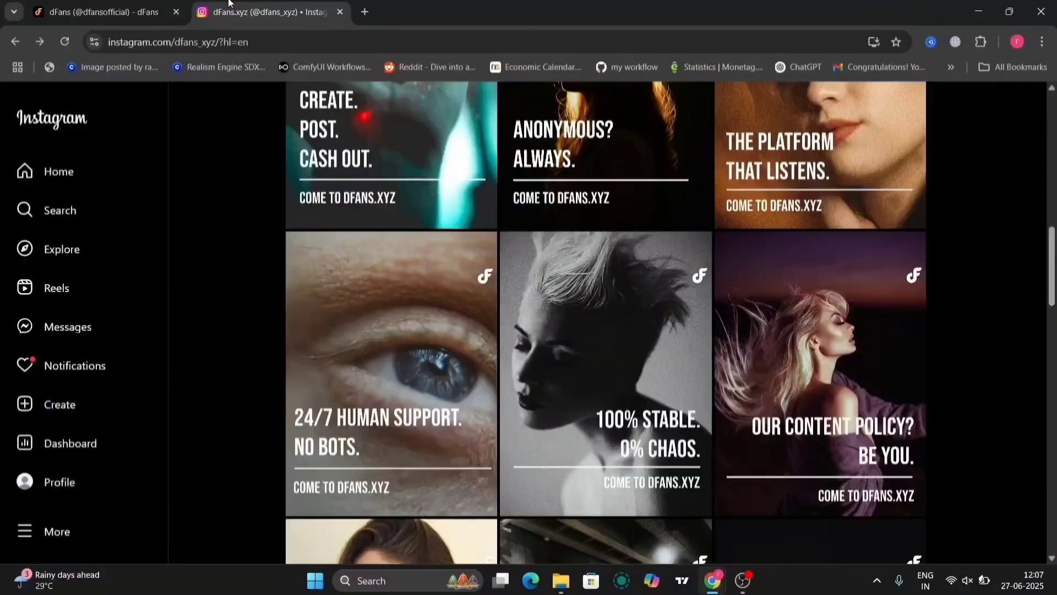
{"action": "scroll", "coordinate": [881, 231], "scroll_direction": "up", "scroll_amount": 5}
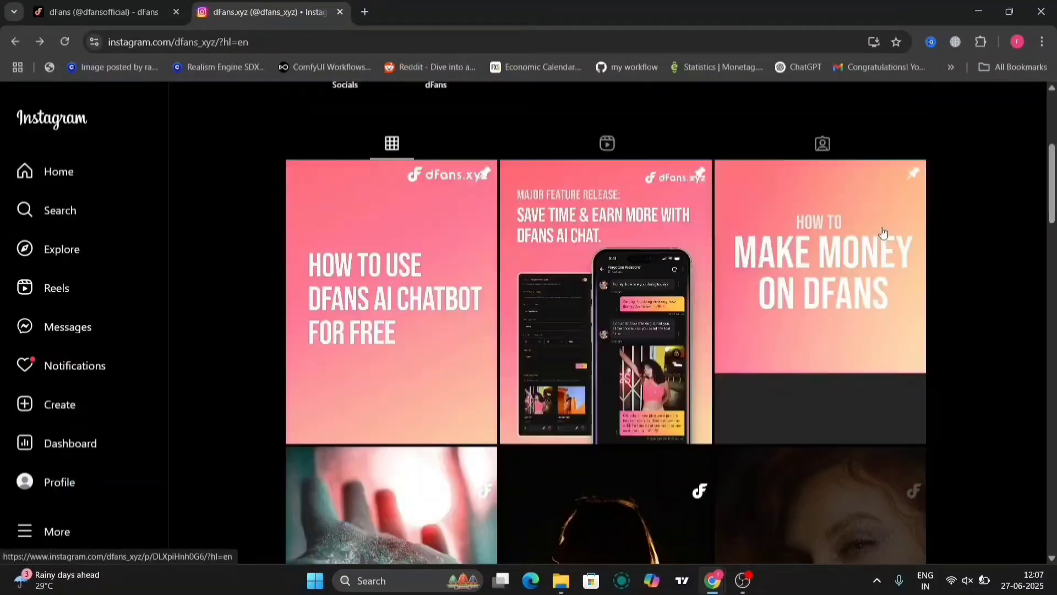
{"action": "scroll", "coordinate": [881, 232], "scroll_direction": "up", "scroll_amount": 1}
{"action": "scroll", "coordinate": [589, 406], "scroll_direction": "down", "scroll_amount": 1}
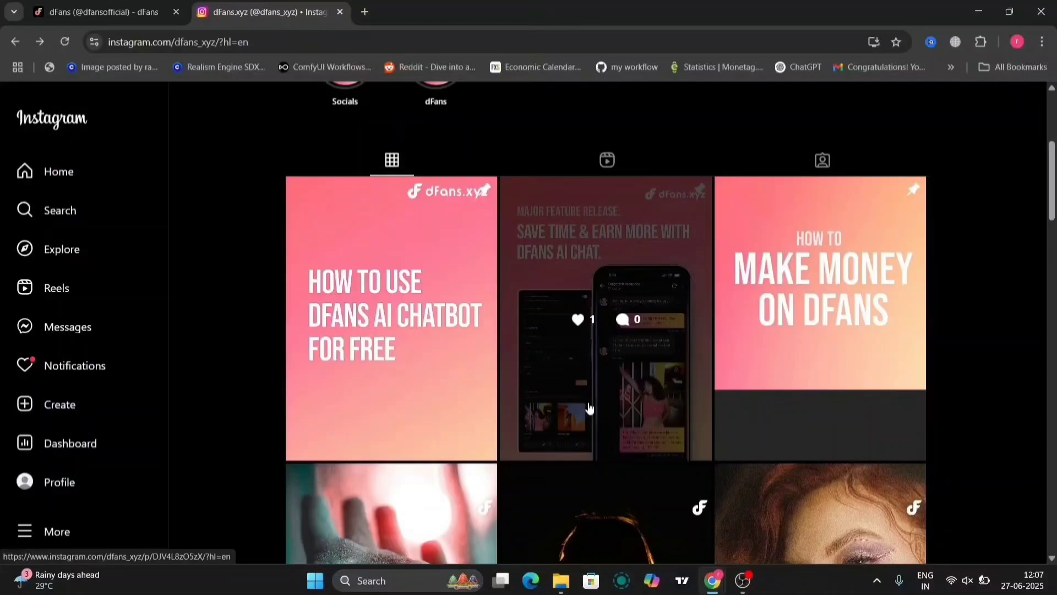
{"action": "left_click", "coordinate": [745, 328]}
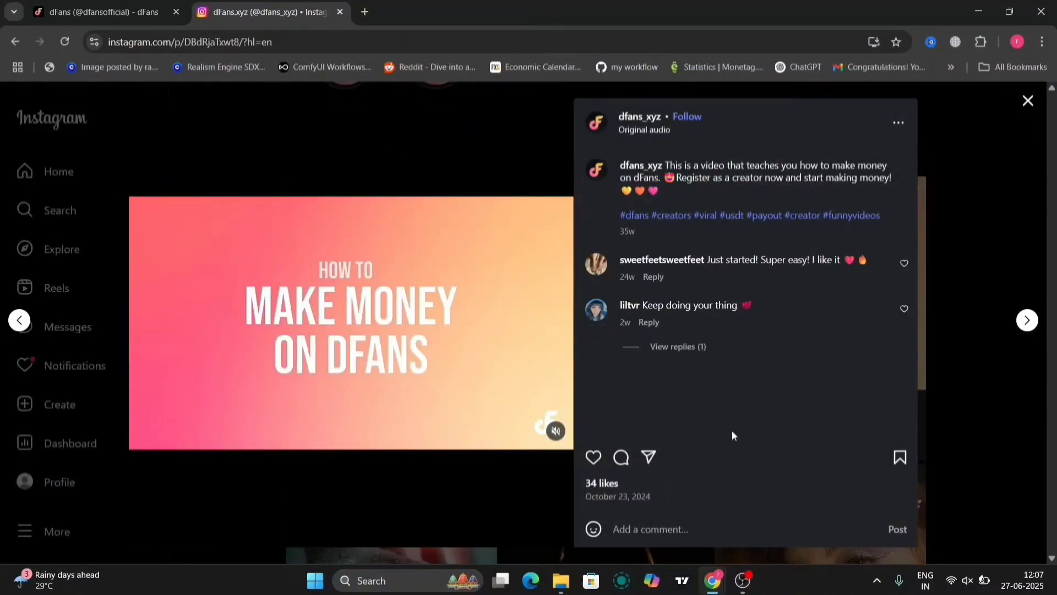
{"action": "left_click", "coordinate": [1026, 320]}
{"action": "left_click", "coordinate": [1027, 321]}
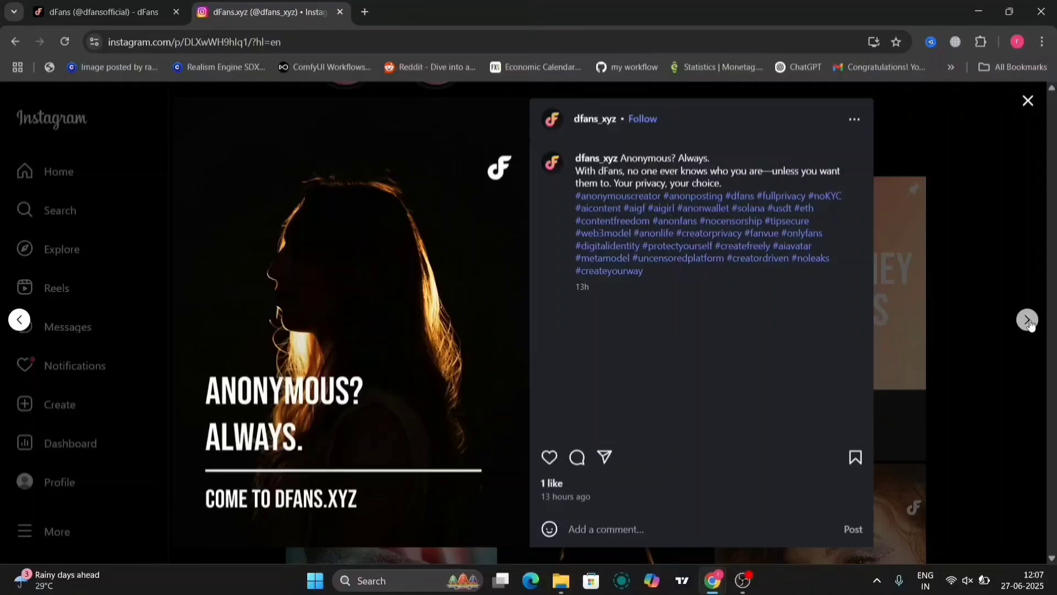
{"action": "left_click", "coordinate": [1027, 321]}
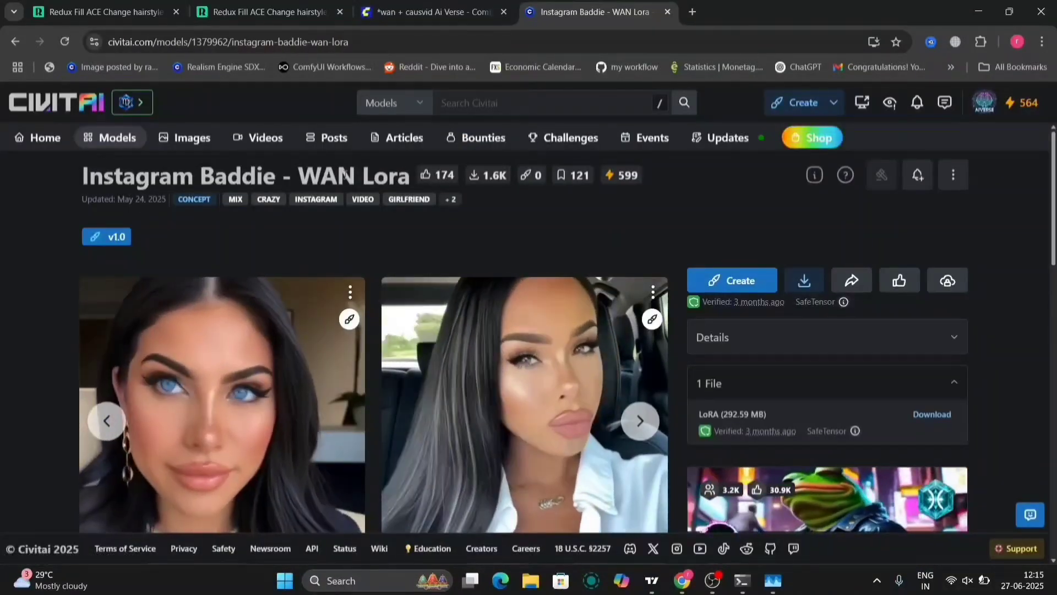
{"action": "scroll", "coordinate": [431, 262], "scroll_direction": "down", "scroll_amount": 1}
{"action": "scroll", "coordinate": [431, 262], "scroll_direction": "down", "scroll_amount": 3}
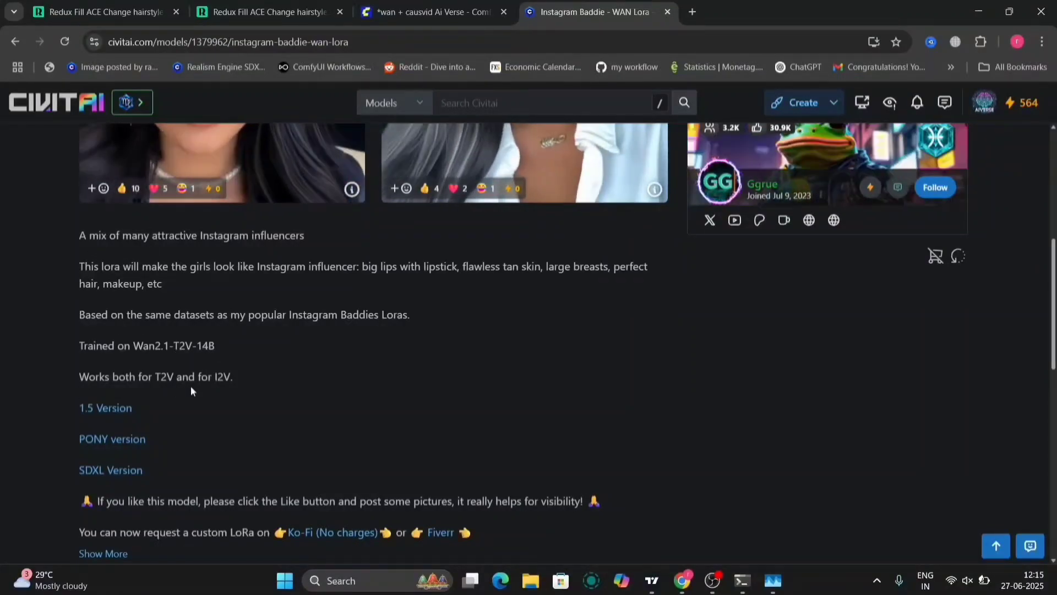
{"action": "scroll", "coordinate": [191, 385], "scroll_direction": "down", "scroll_amount": 2}
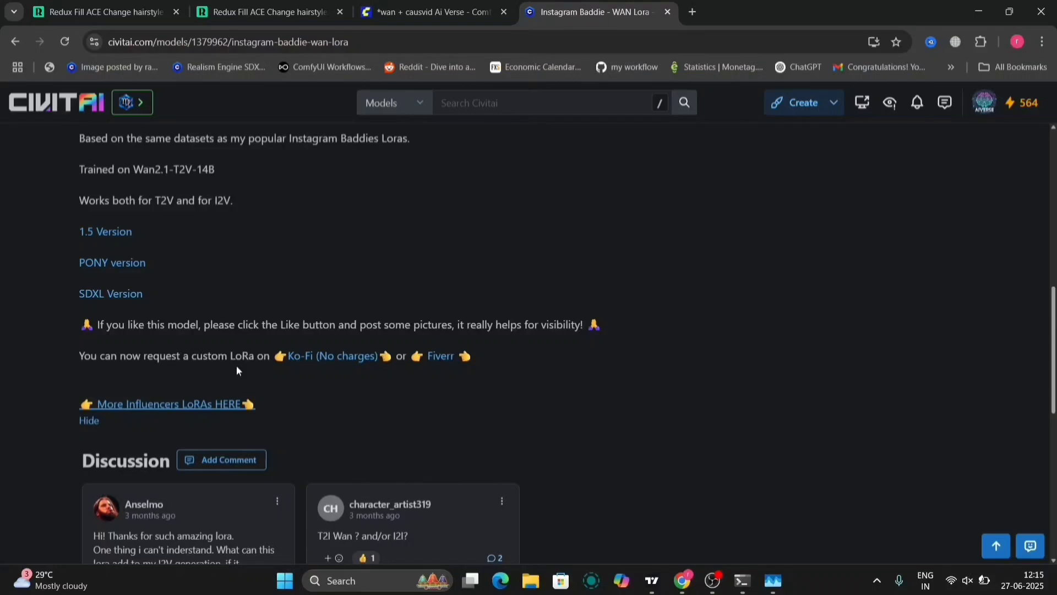
{"action": "scroll", "coordinate": [359, 247], "scroll_direction": "up", "scroll_amount": 10}
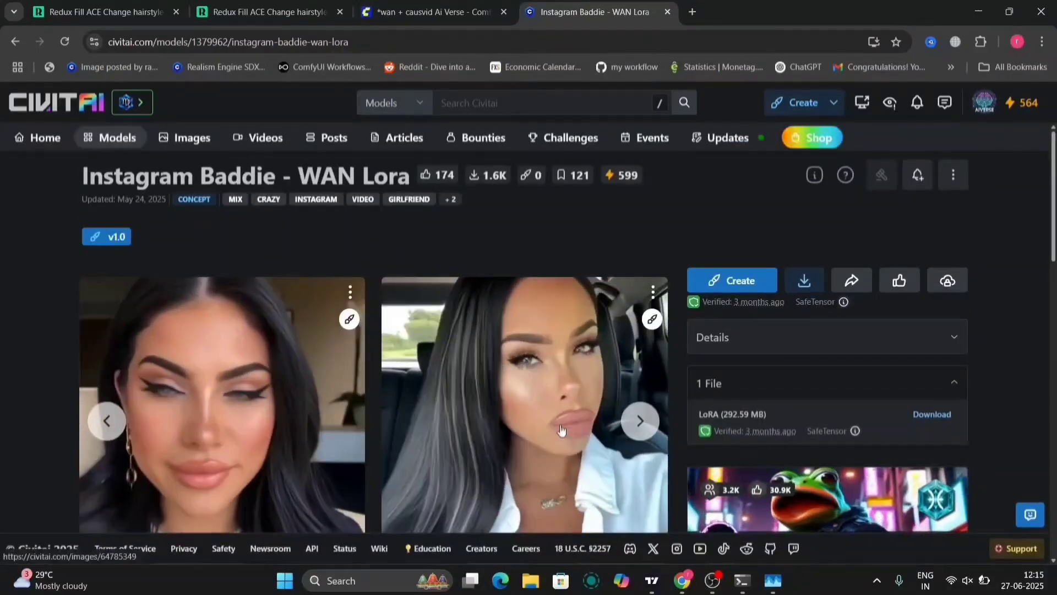
Browse the Instagram Baddie LoRA example images, then go back to the Wan I2V results
{"action": "left_click", "coordinate": [629, 428]}
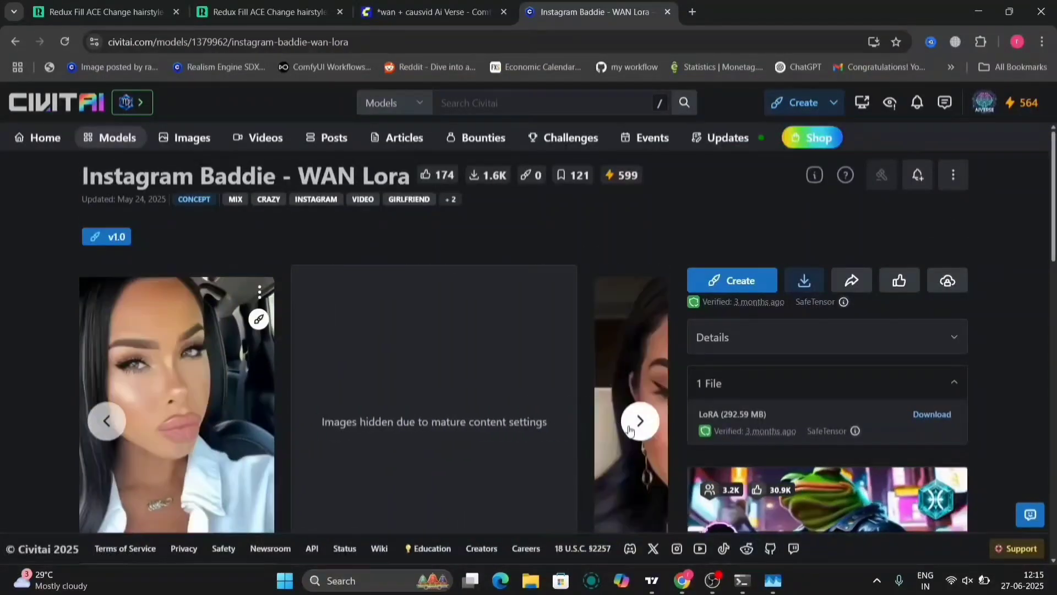
{"action": "scroll", "coordinate": [529, 467], "scroll_direction": "down", "scroll_amount": 1}
{"action": "scroll", "coordinate": [529, 466], "scroll_direction": "down", "scroll_amount": 1}
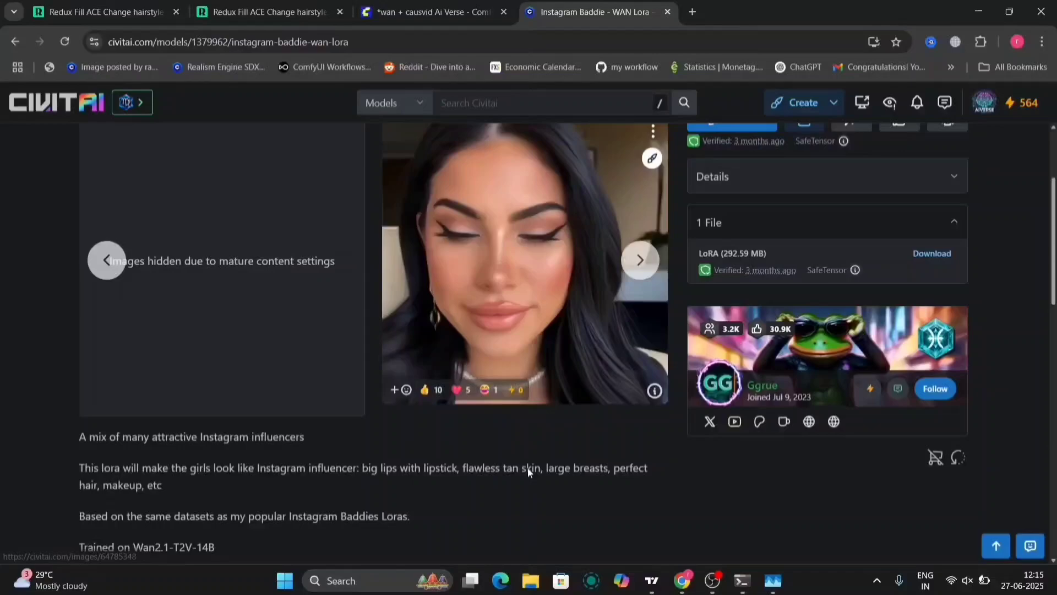
{"action": "scroll", "coordinate": [529, 466], "scroll_direction": "up", "scroll_amount": 2}
{"action": "key", "text": "alt+Left"}
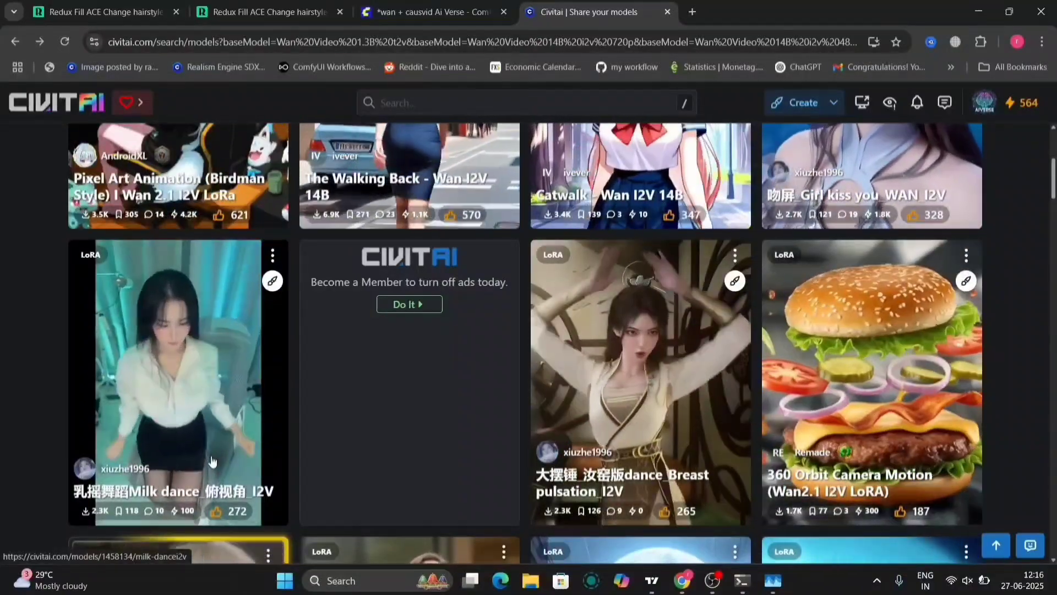
{"action": "scroll", "coordinate": [473, 193], "scroll_direction": "up", "scroll_amount": 2}
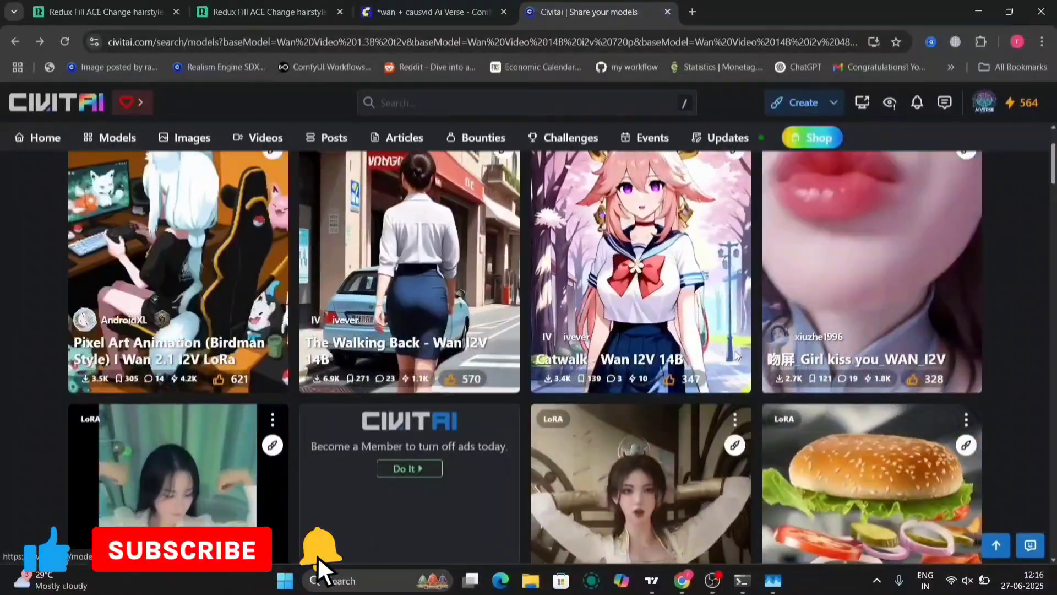
{"action": "scroll", "coordinate": [613, 427], "scroll_direction": "down", "scroll_amount": 5}
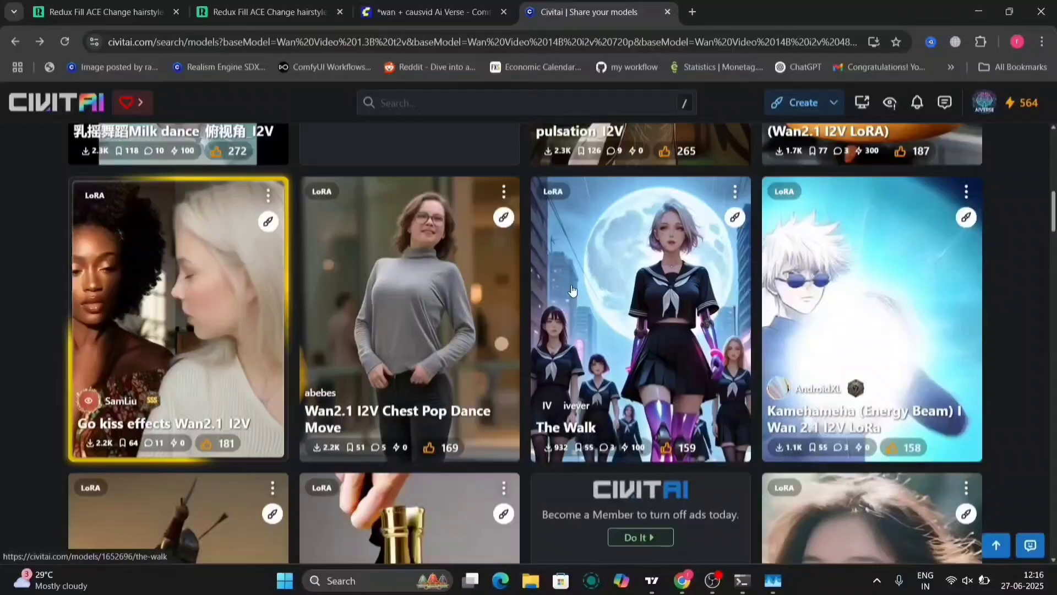
{"action": "scroll", "coordinate": [672, 328], "scroll_direction": "down", "scroll_amount": 3}
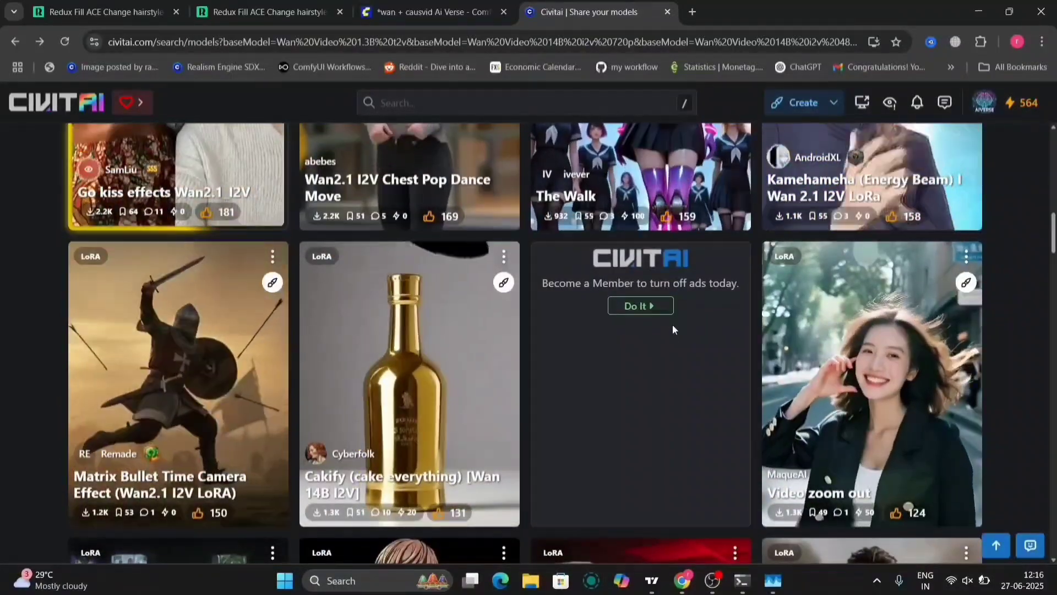
{"action": "scroll", "coordinate": [673, 324], "scroll_direction": "up", "scroll_amount": 1}
{"action": "scroll", "coordinate": [672, 325], "scroll_direction": "up", "scroll_amount": 3}
{"action": "scroll", "coordinate": [672, 324], "scroll_direction": "up", "scroll_amount": 5}
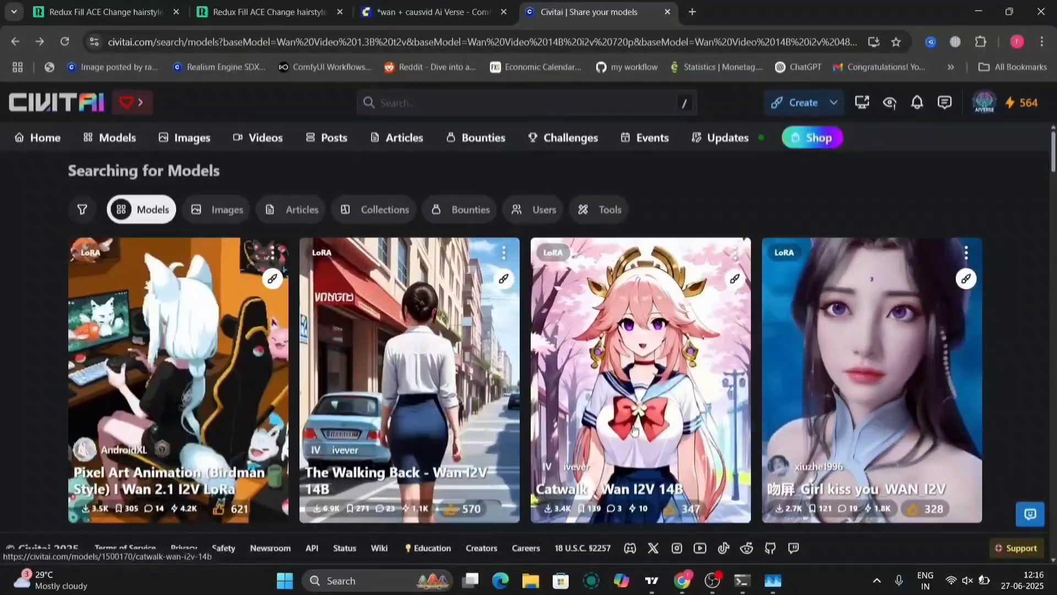
{"action": "scroll", "coordinate": [633, 430], "scroll_direction": "down", "scroll_amount": 1}
{"action": "scroll", "coordinate": [633, 431], "scroll_direction": "down", "scroll_amount": 3}
{"action": "scroll", "coordinate": [634, 430], "scroll_direction": "down", "scroll_amount": 4}
{"action": "scroll", "coordinate": [634, 430], "scroll_direction": "down", "scroll_amount": 3}
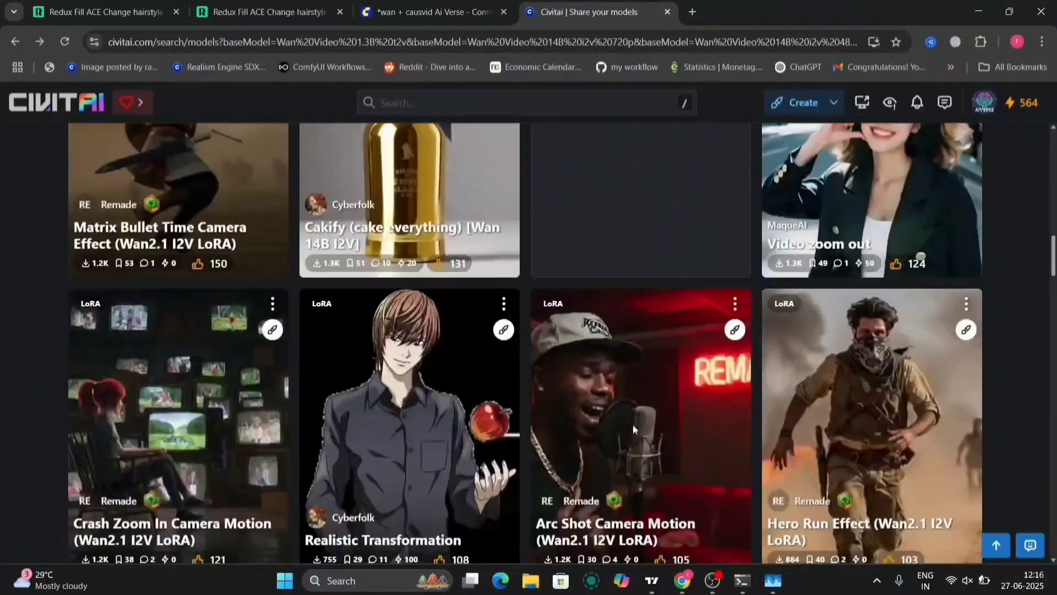
{"action": "scroll", "coordinate": [632, 429], "scroll_direction": "up", "scroll_amount": 5}
{"action": "scroll", "coordinate": [633, 430], "scroll_direction": "up", "scroll_amount": 3}
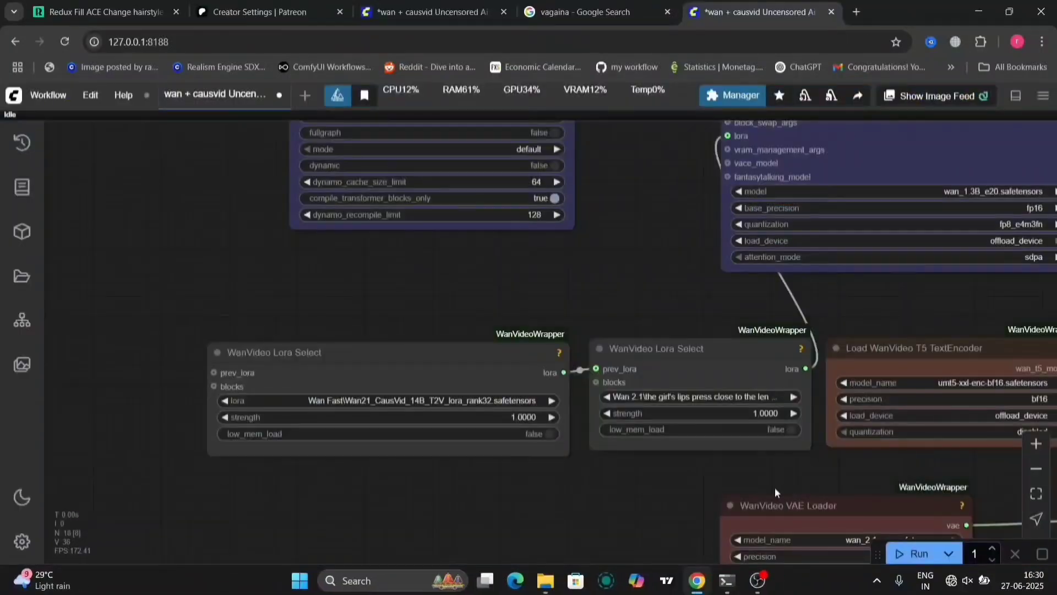
Delete both LoRA selector nodes, then undo to restore them
{"action": "left_click_drag", "start_coordinate": [682, 287], "coordinate": [557, 329]}
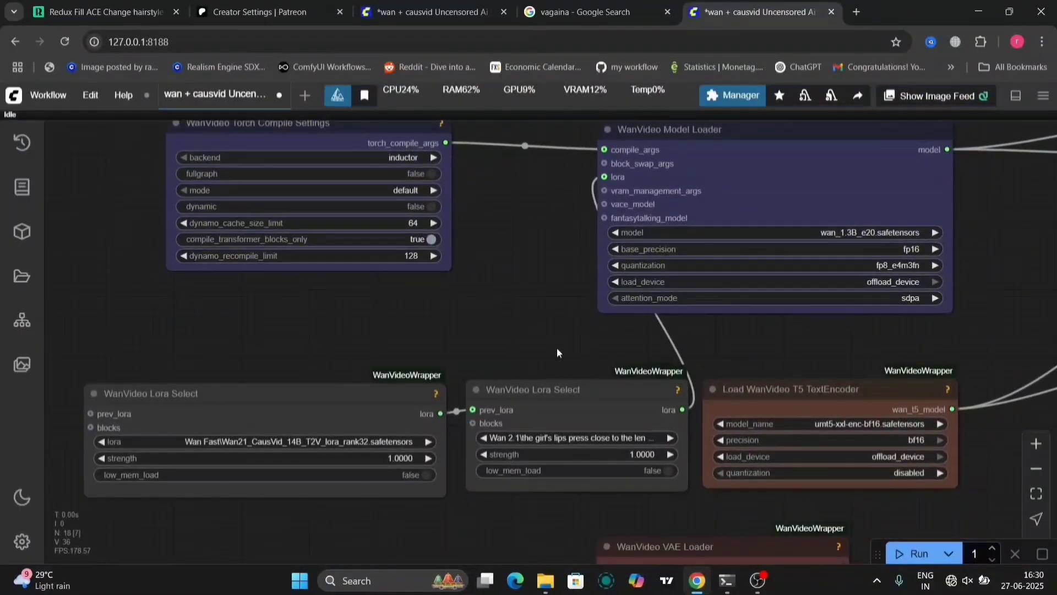
{"action": "left_click", "coordinate": [549, 389]}
{"action": "key", "text": "Delete"}
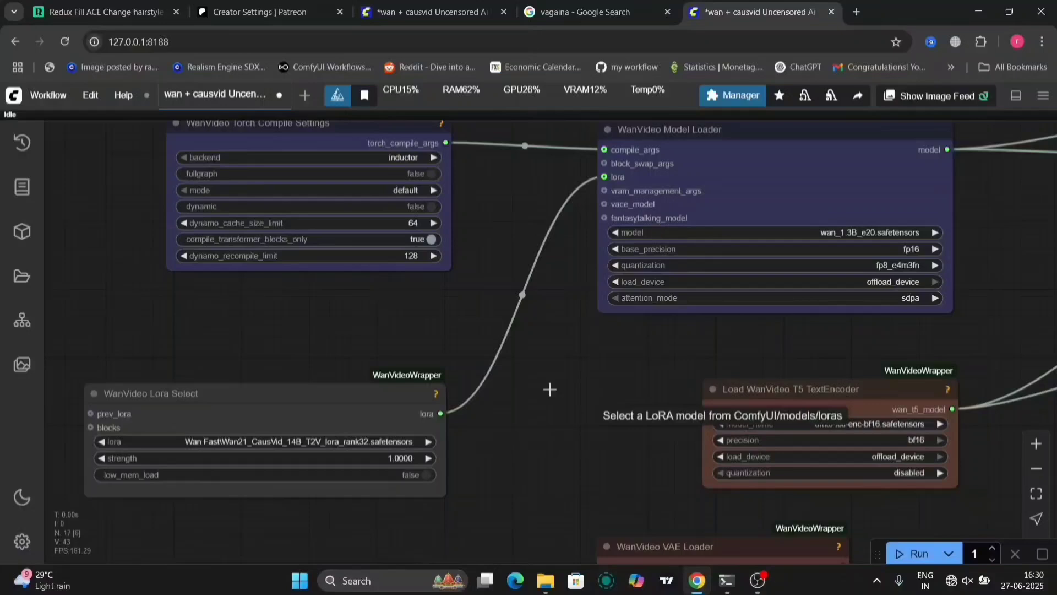
{"action": "left_click", "coordinate": [403, 402]}
{"action": "key", "text": "Delete"}
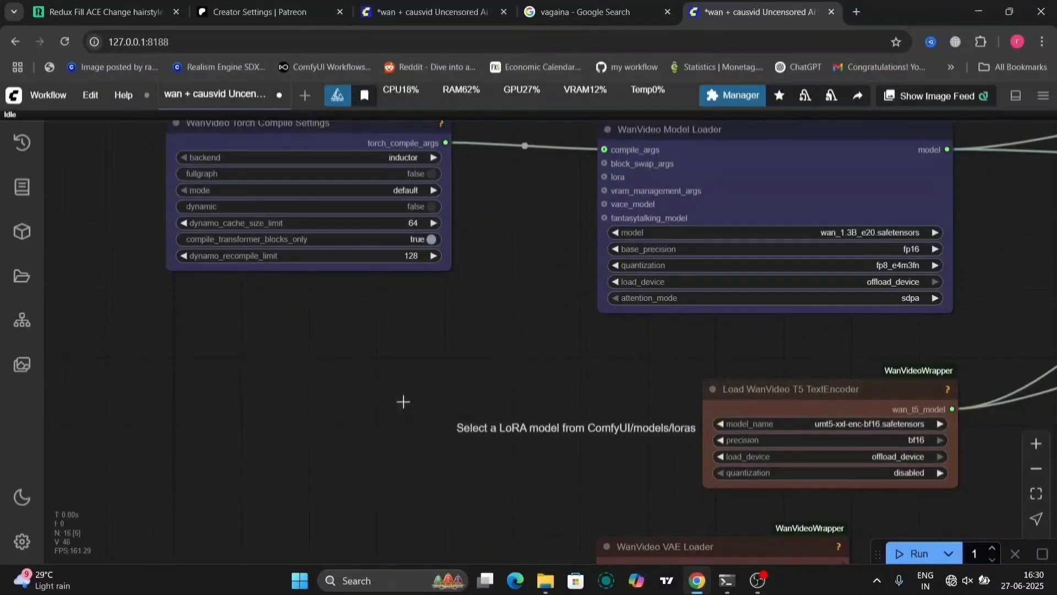
{"action": "left_click_drag", "start_coordinate": [533, 263], "coordinate": [497, 330]}
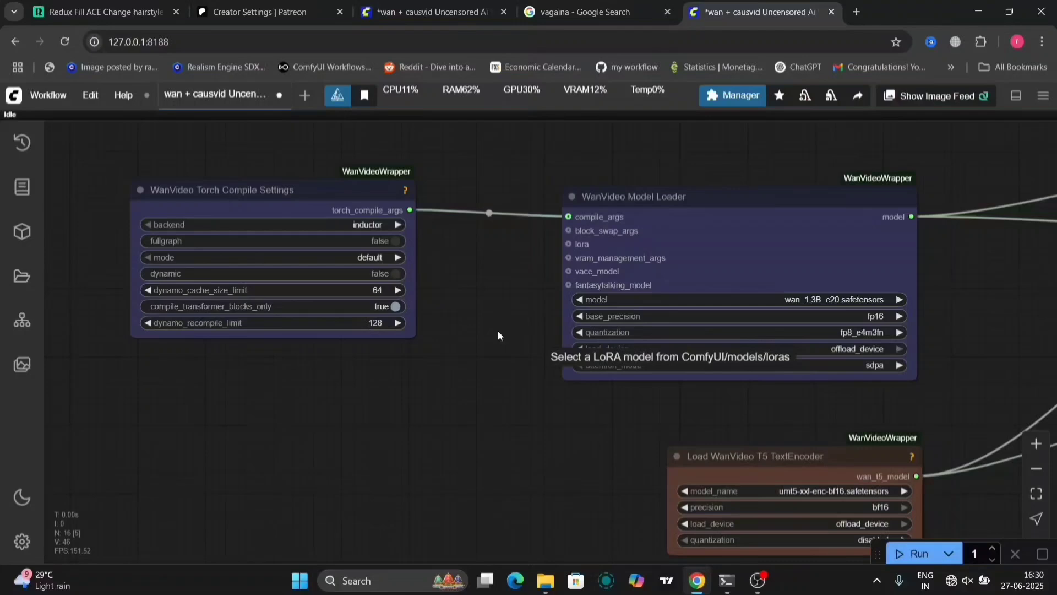
{"action": "key", "text": "ctrl+z"}
{"action": "key", "text": "ctrl+z"}
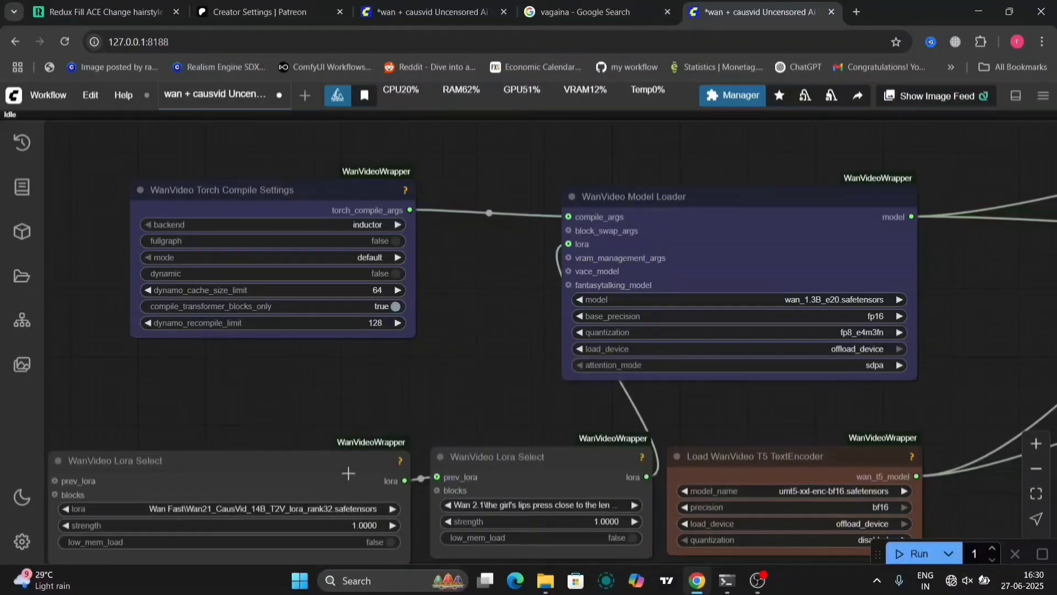
Delete only the CausVid LoRA node and move the lips LoRA selector up beside the model loader
{"action": "left_click", "coordinate": [348, 473]}
{"action": "key", "text": "Delete"}
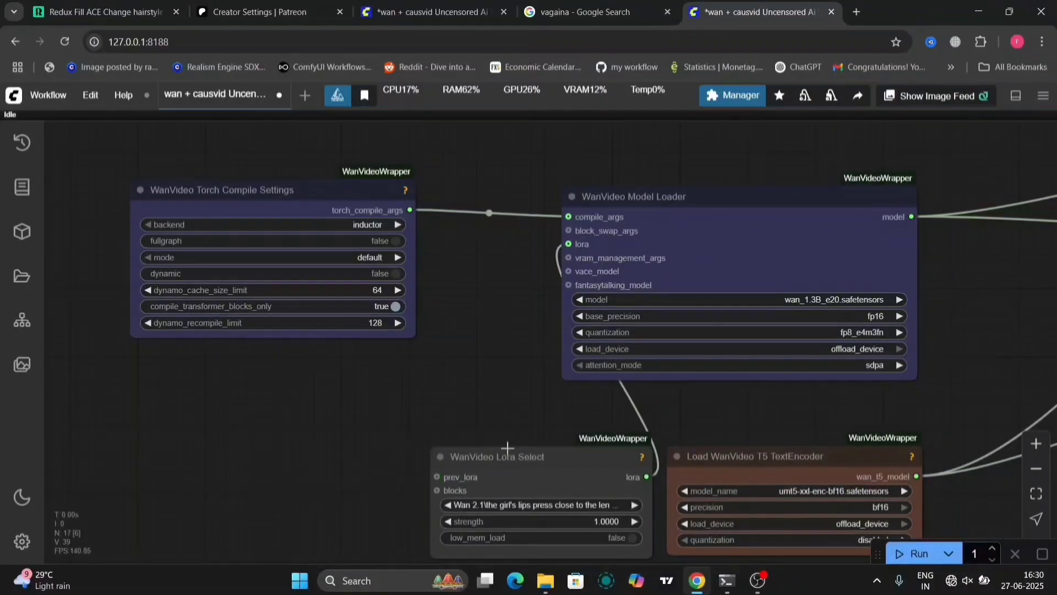
{"action": "left_click_drag", "start_coordinate": [527, 469], "coordinate": [314, 403]}
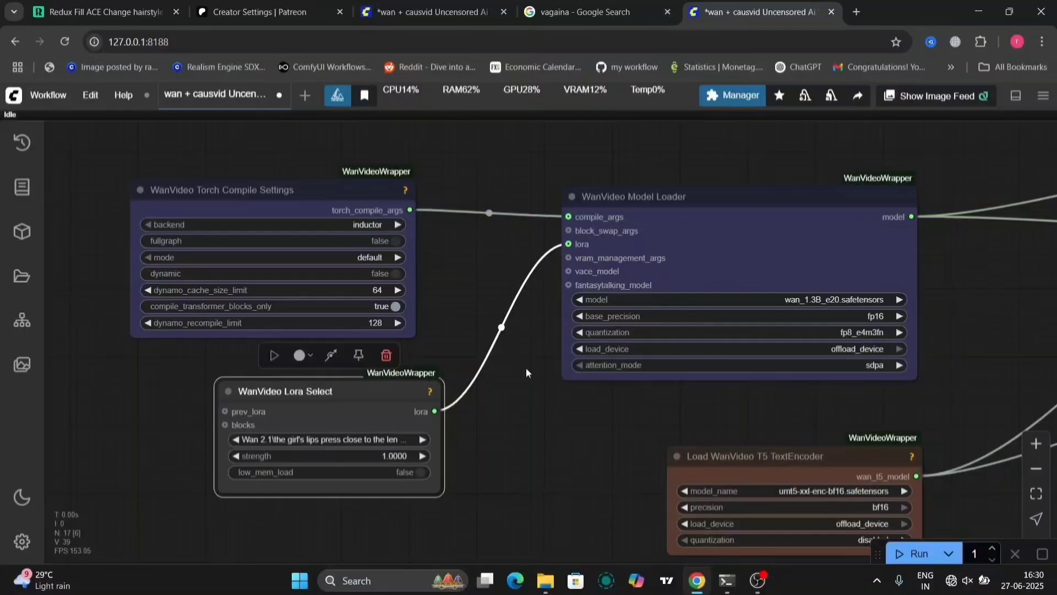
{"action": "left_click_drag", "start_coordinate": [535, 388], "coordinate": [164, 28]}
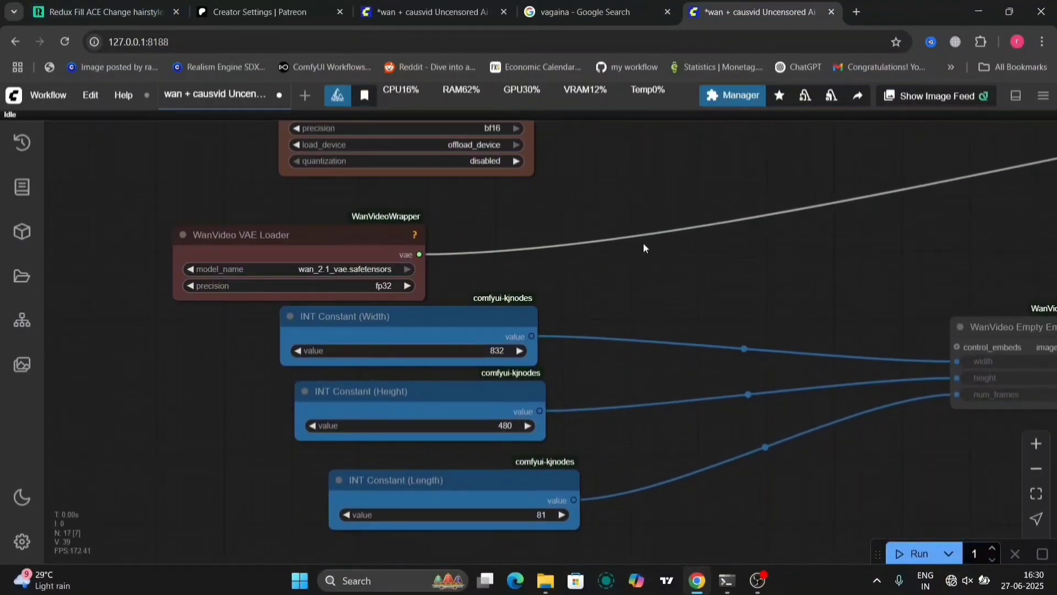
{"action": "left_click_drag", "start_coordinate": [644, 242], "coordinate": [426, 193]}
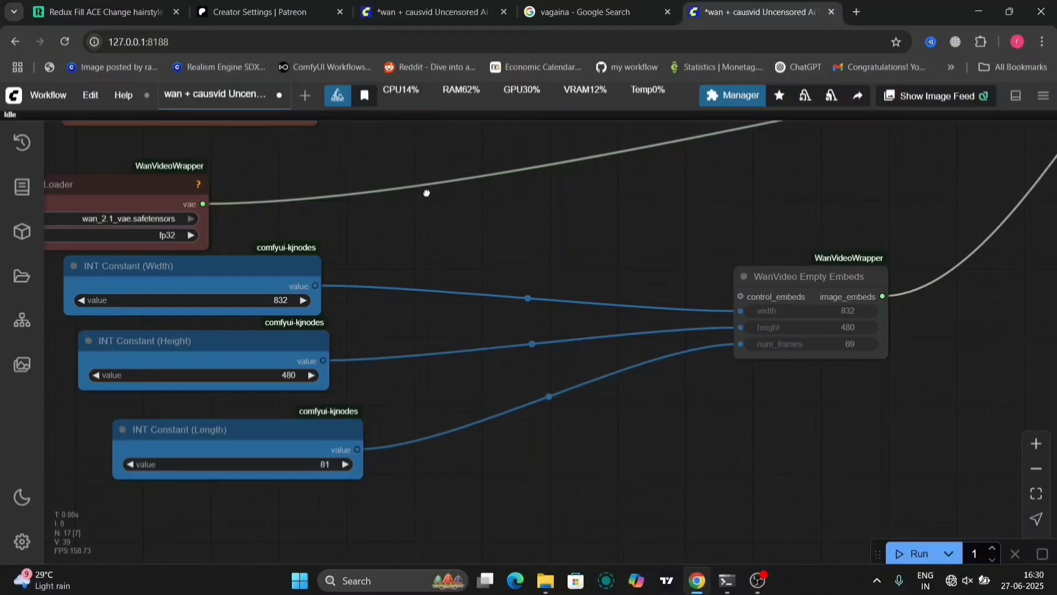
{"action": "mouse_move", "coordinate": [494, 225]}
{"action": "left_mouse_down"}
{"action": "mouse_move", "coordinate": [495, 254]}
{"action": "mouse_move", "coordinate": [692, 470]}
{"action": "left_mouse_up"}
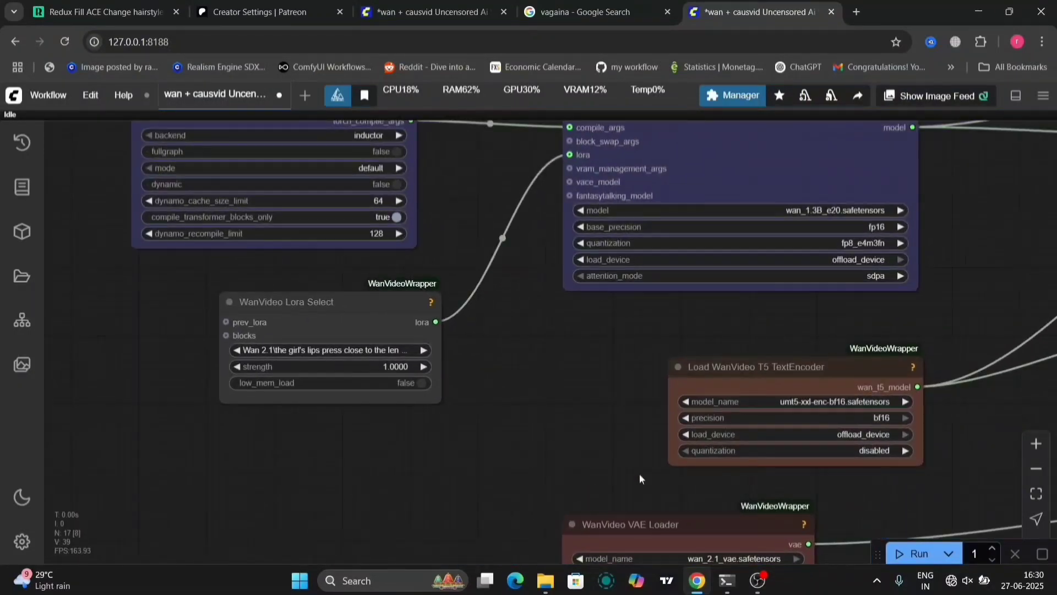
Delete the lips LoRA selector node from the graph
{"action": "left_click_drag", "start_coordinate": [534, 382], "coordinate": [514, 382]}
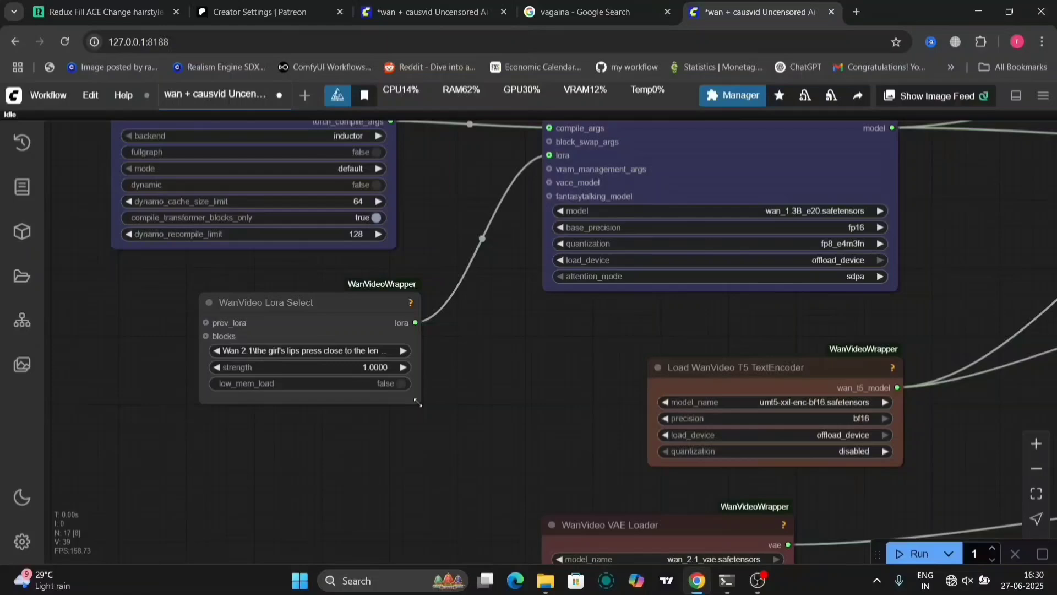
{"action": "left_click_drag", "start_coordinate": [418, 403], "coordinate": [652, 424]}
{"action": "left_click", "coordinate": [551, 327]}
{"action": "key", "text": "Delete"}
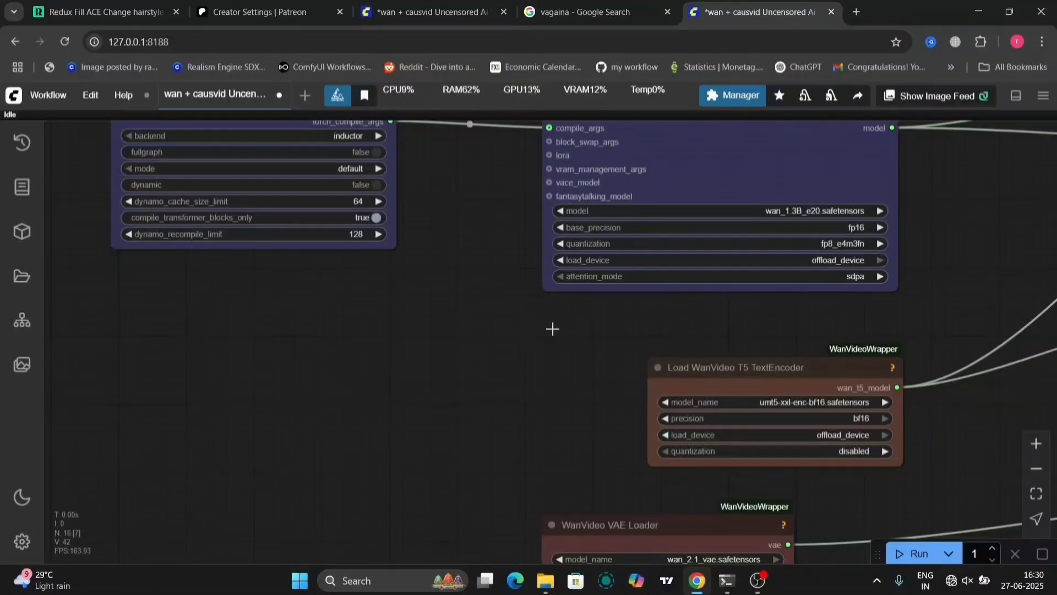
Centre the Wan model loader and open its base model list
{"action": "left_click_drag", "start_coordinate": [896, 292], "coordinate": [429, 404]}
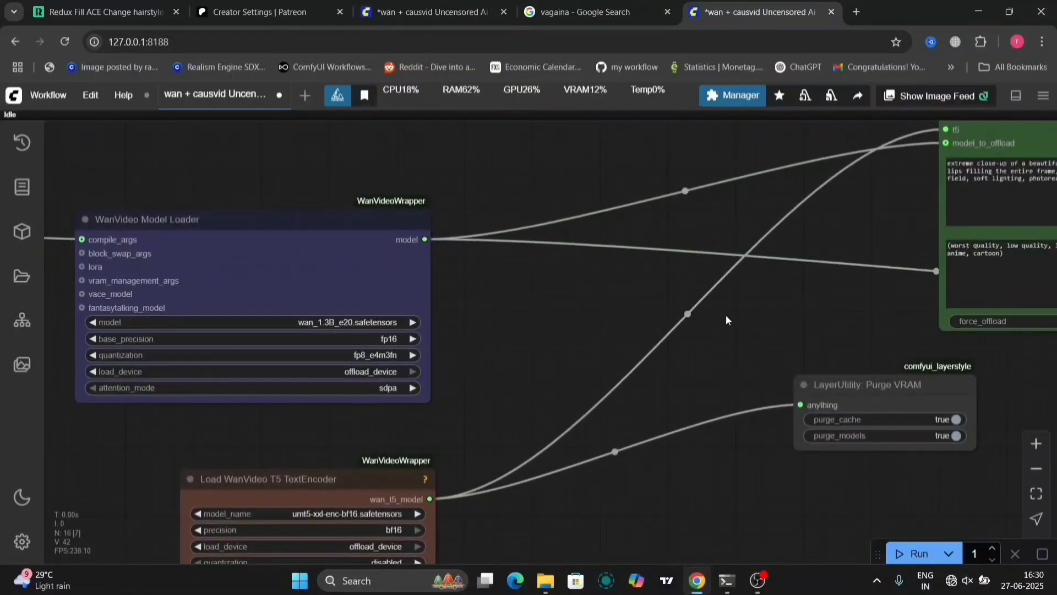
{"action": "left_click_drag", "start_coordinate": [725, 320], "coordinate": [553, 403]}
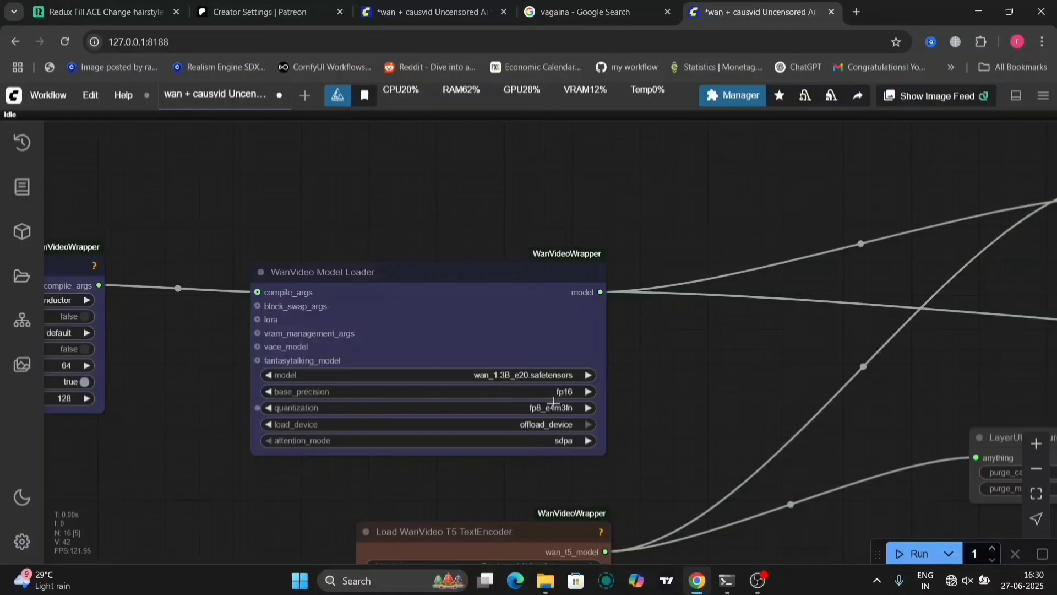
{"action": "left_click", "coordinate": [524, 377]}
{"action": "left_click_drag", "start_coordinate": [1015, 294], "coordinate": [420, 265]}
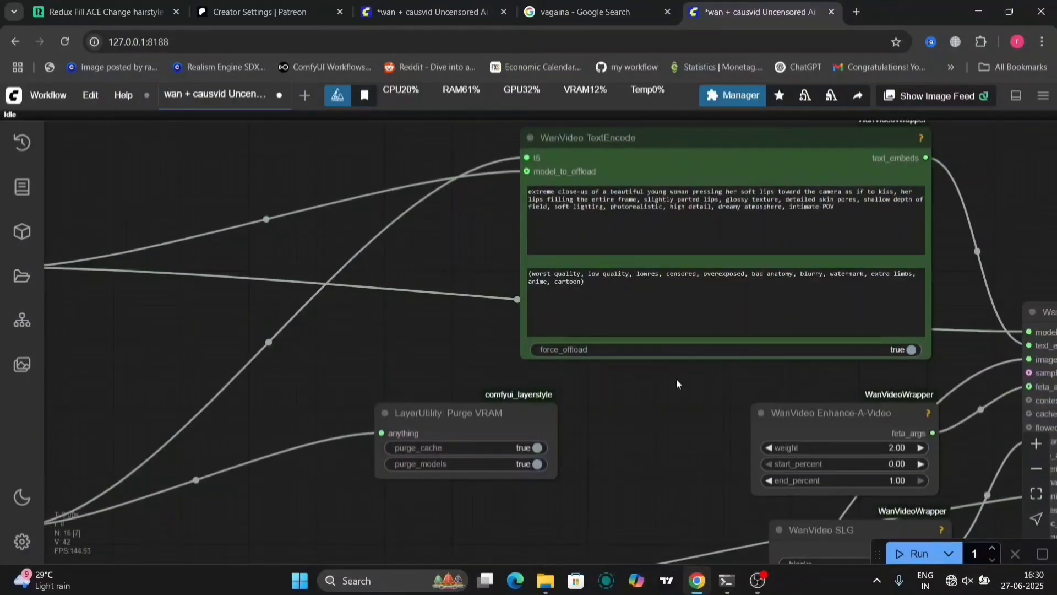
{"action": "left_click_drag", "start_coordinate": [677, 383], "coordinate": [682, 185]}
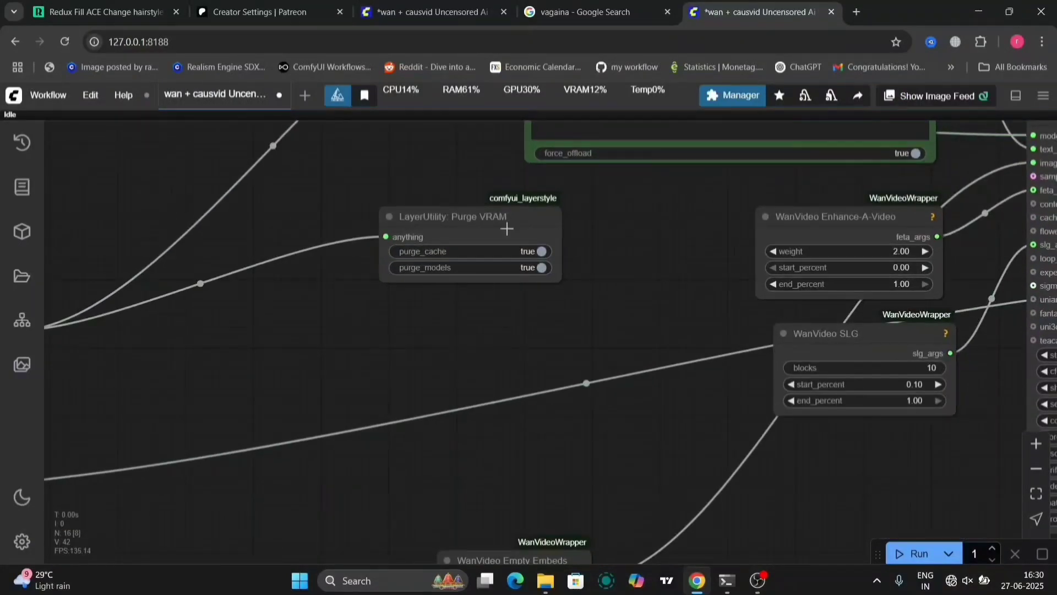
{"action": "scroll", "coordinate": [618, 274], "scroll_direction": "down", "scroll_amount": 2}
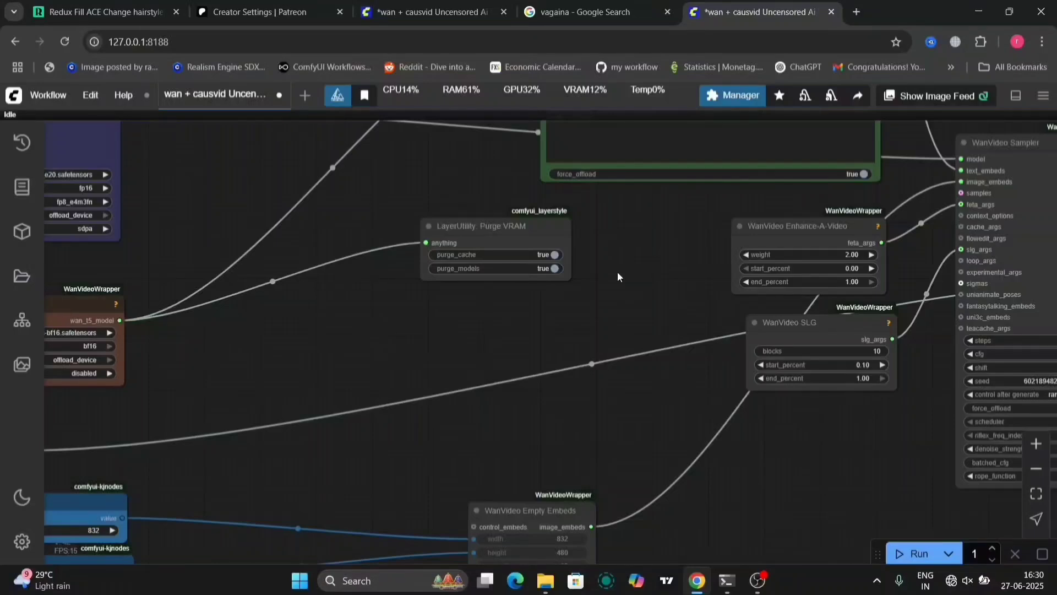
{"action": "left_click_drag", "start_coordinate": [617, 277], "coordinate": [427, 336]}
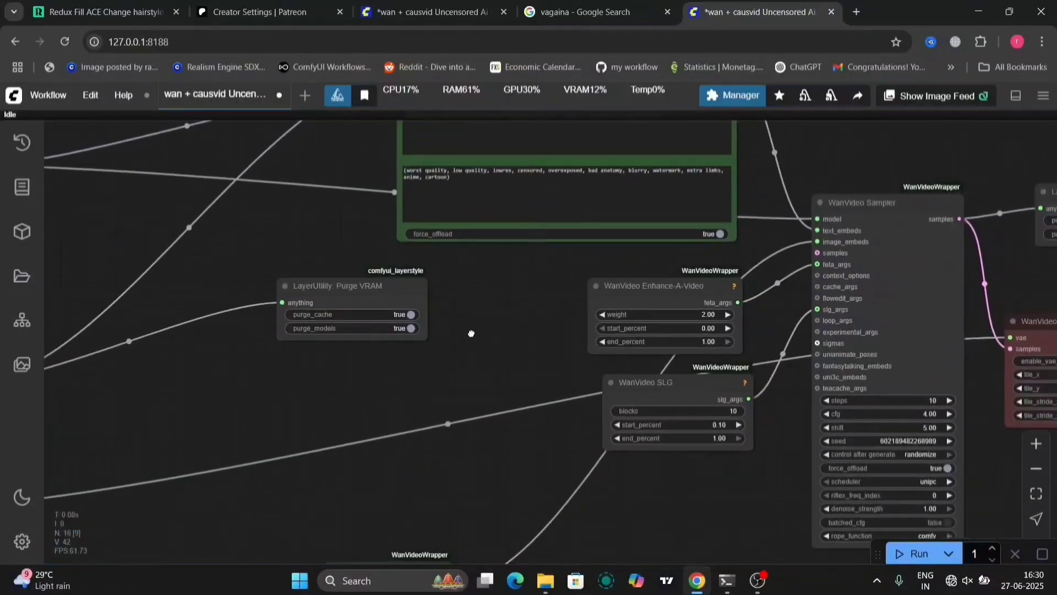